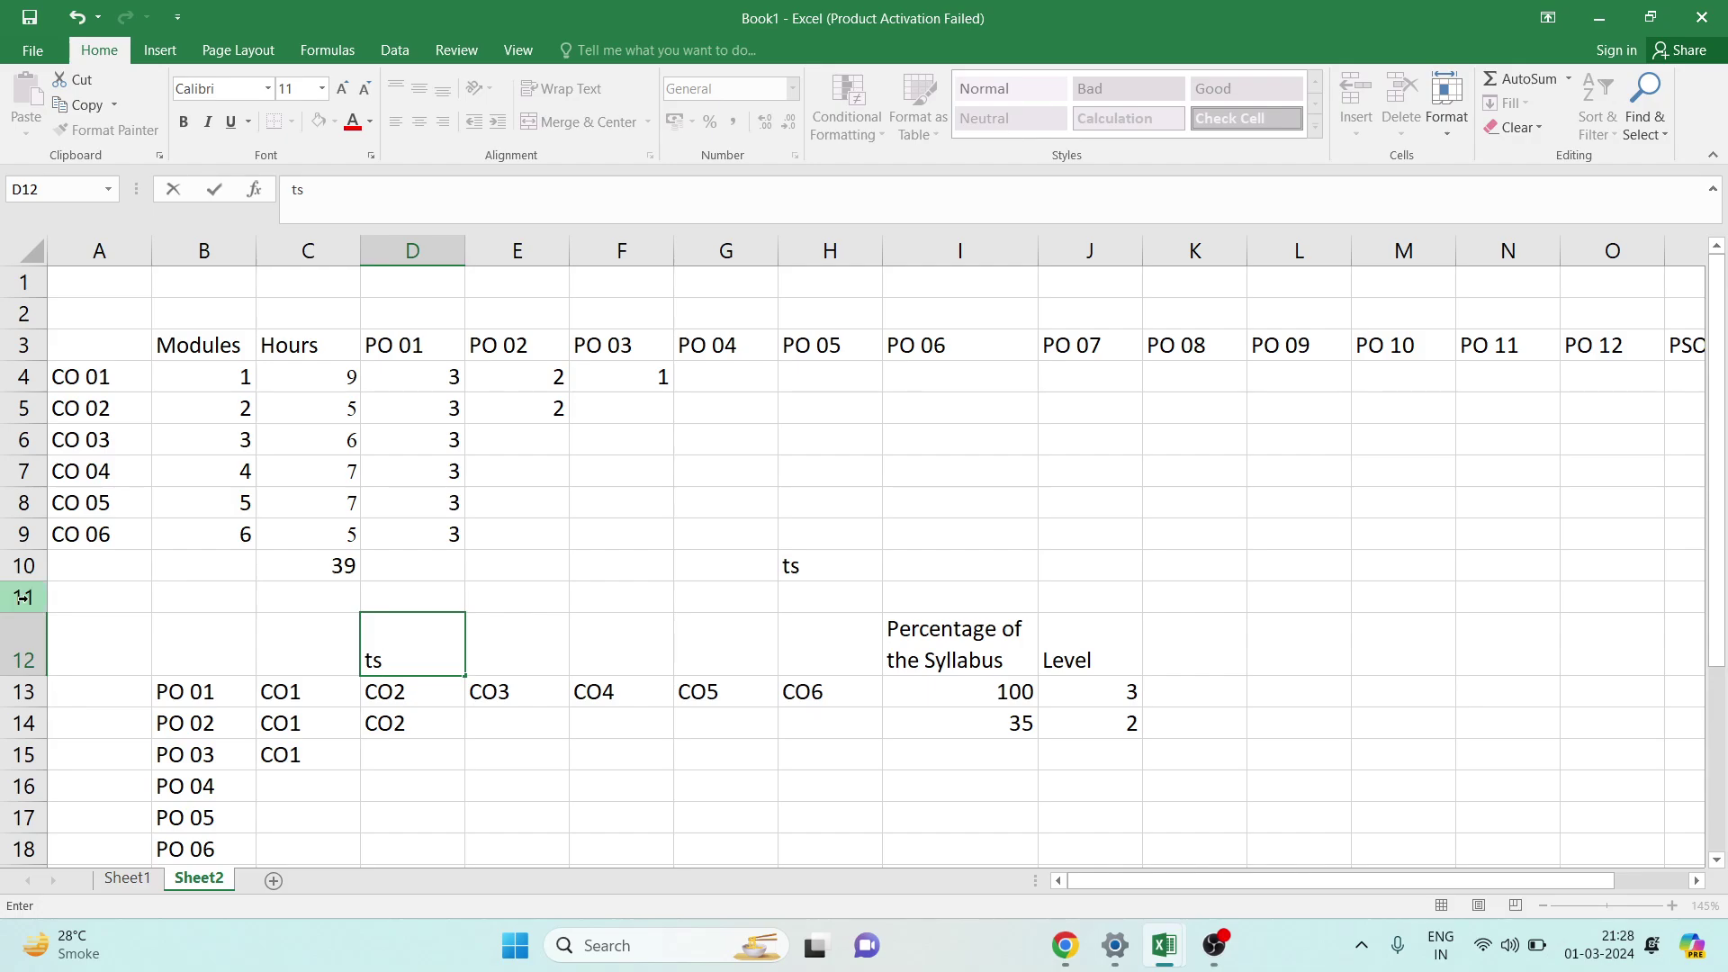
Review CO 01's strength values for PO 01–PO 03 (3, 2 and 1).
click(625, 385)
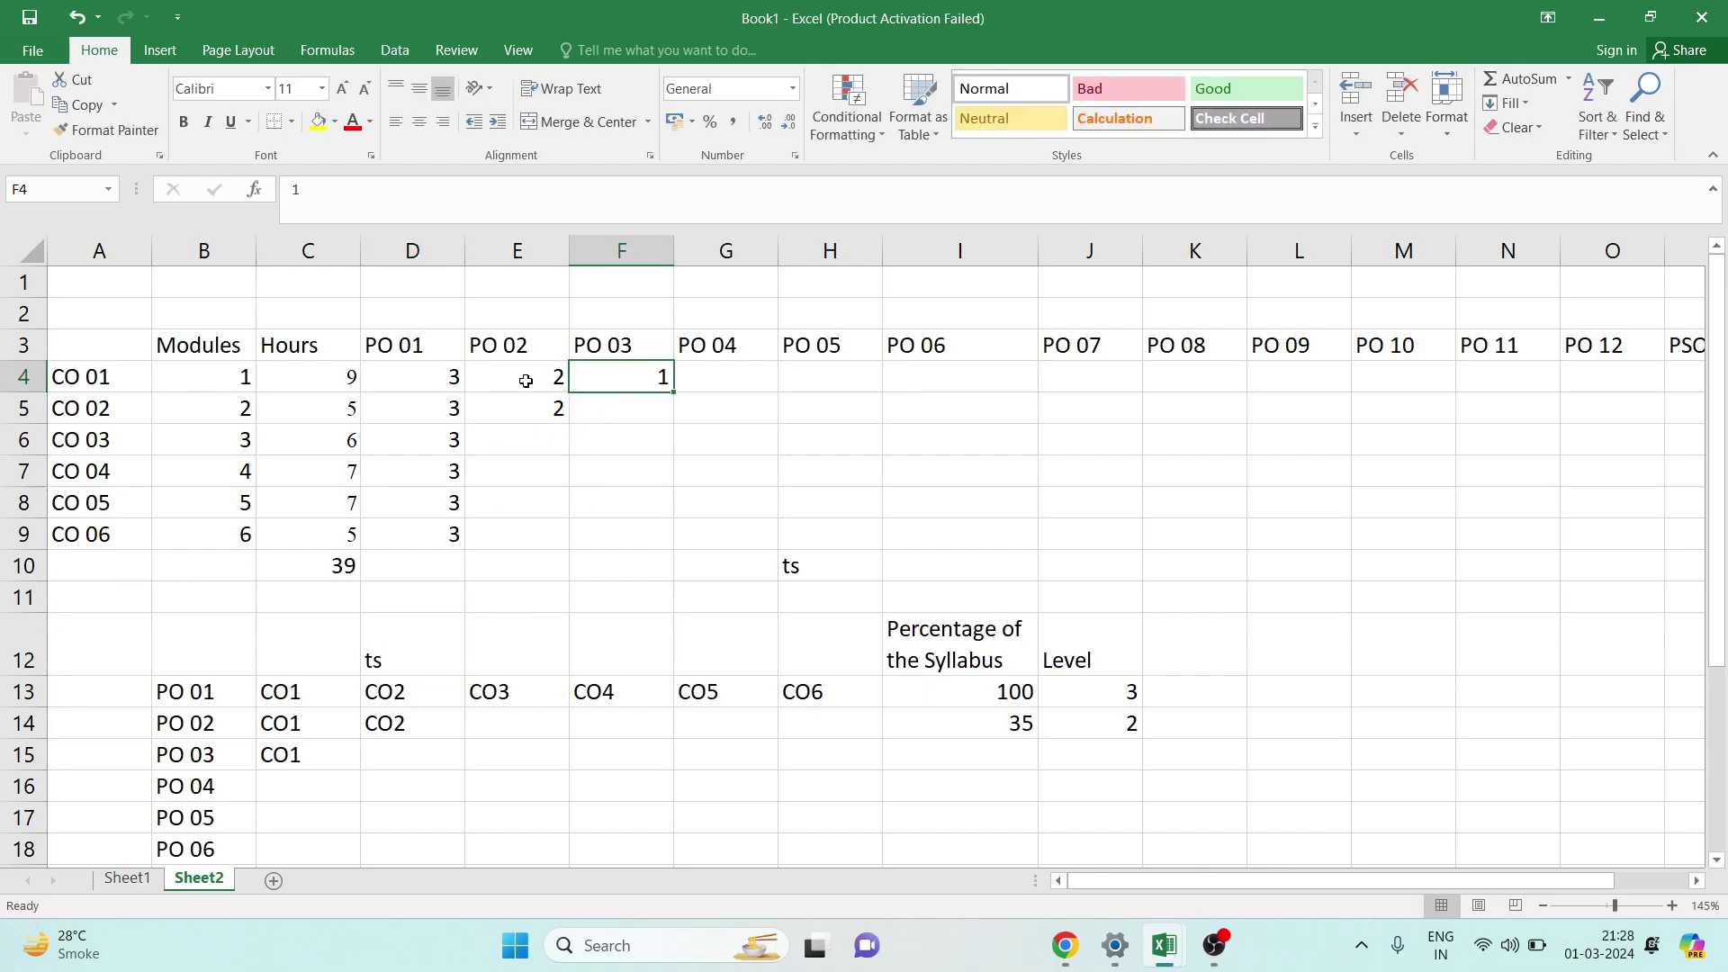
click(527, 380)
click(419, 375)
click(645, 377)
click(546, 382)
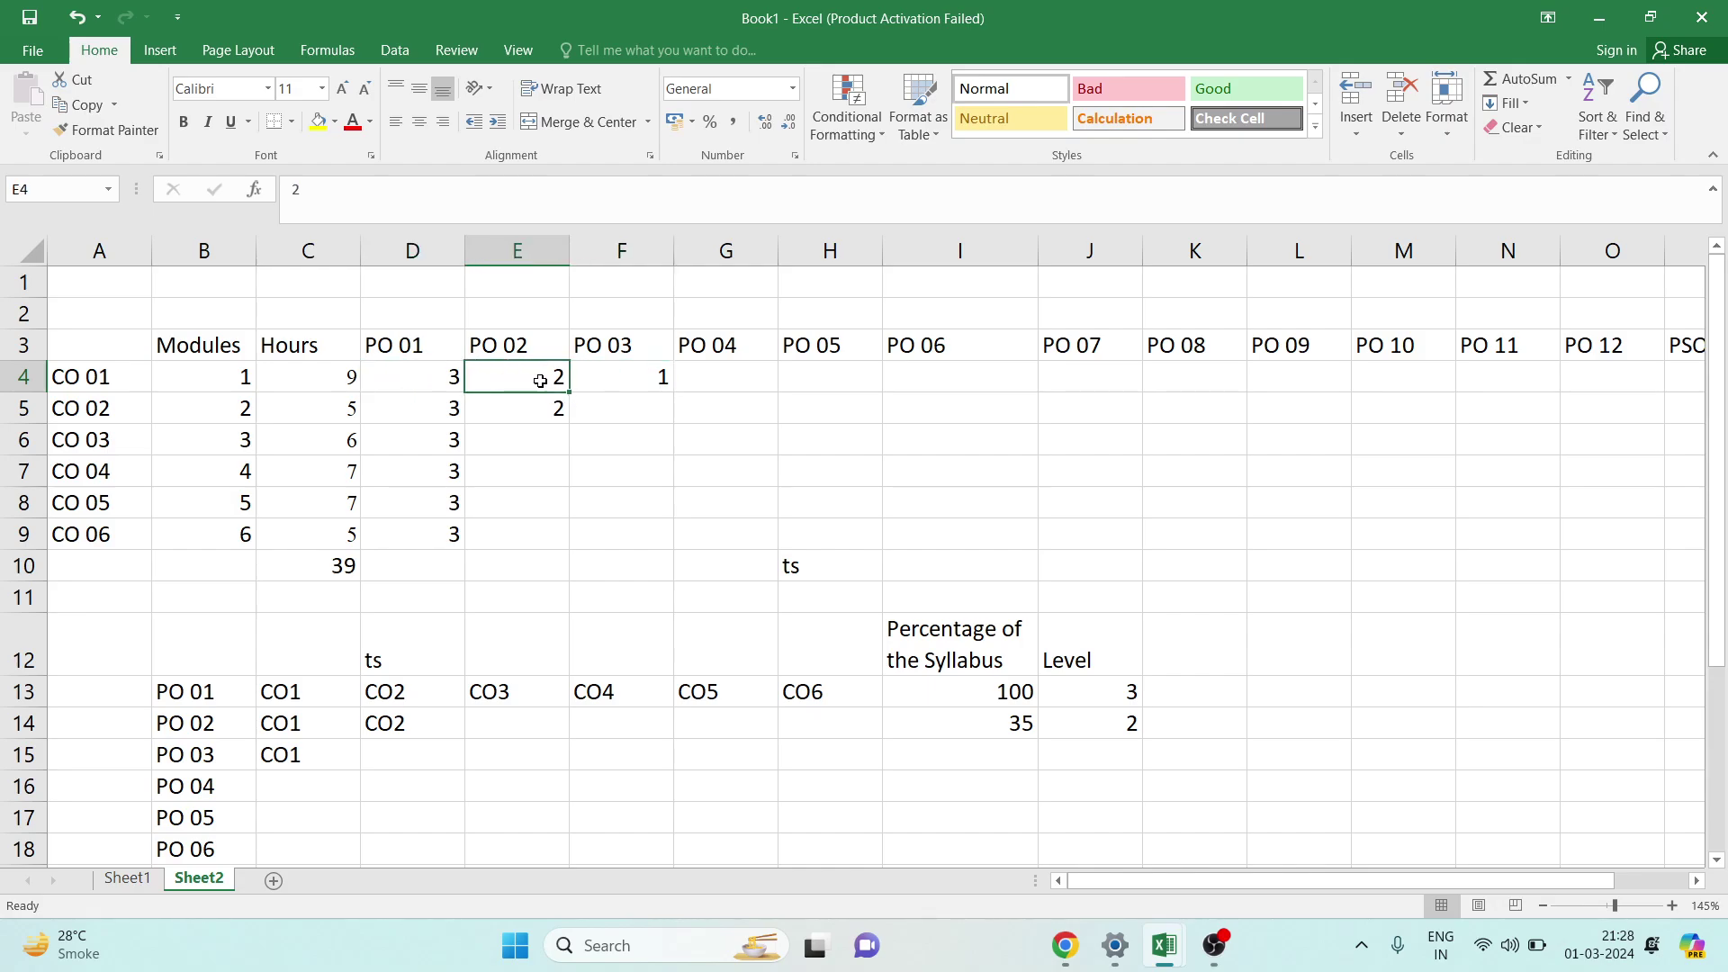
click(433, 387)
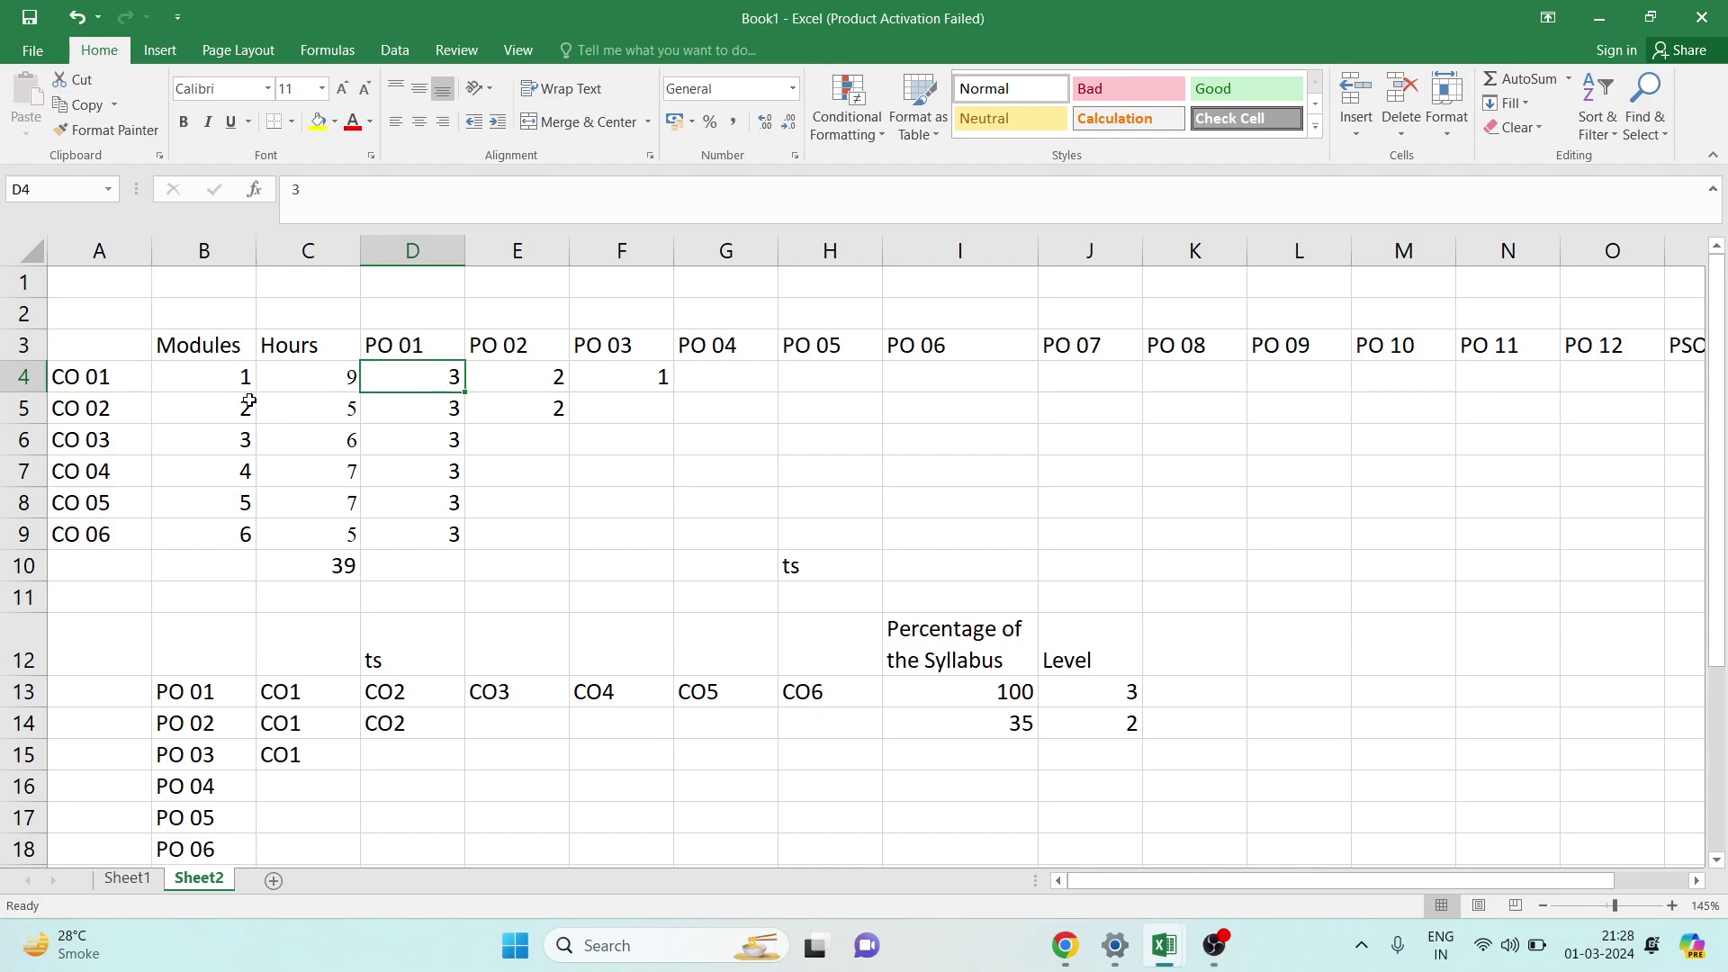
Select the module numbers in column B and the course outcomes CO 01–CO 06.
drag(213, 368, 246, 564)
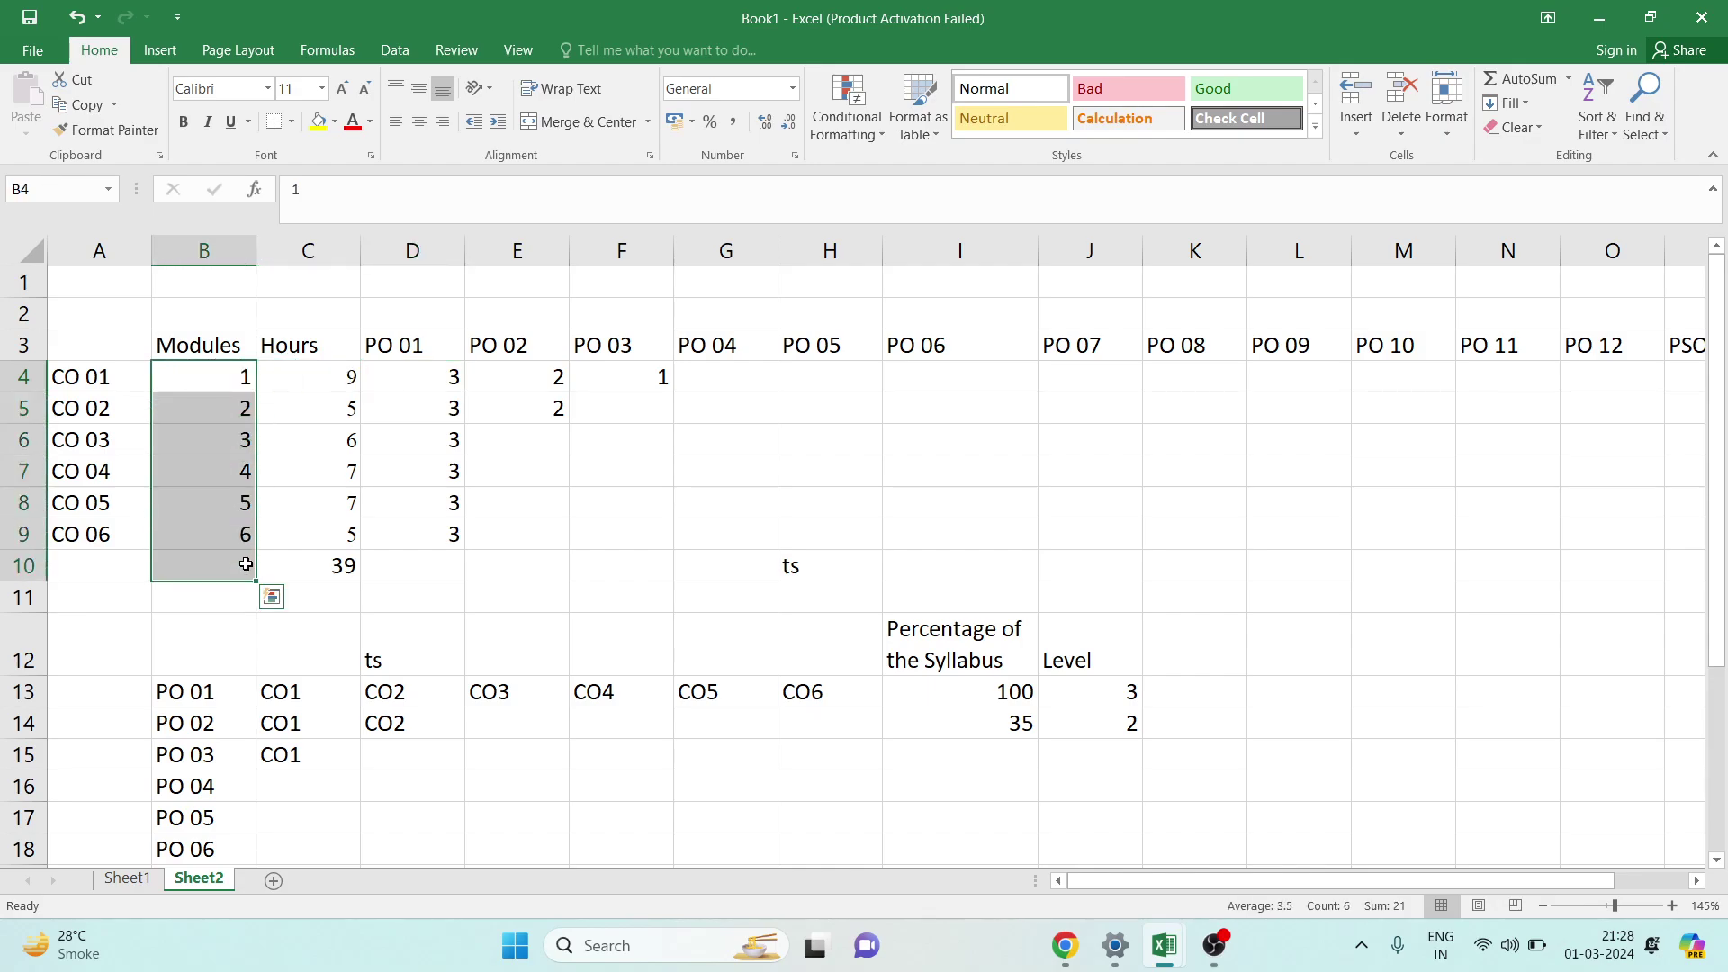
drag(122, 371, 127, 537)
click(164, 409)
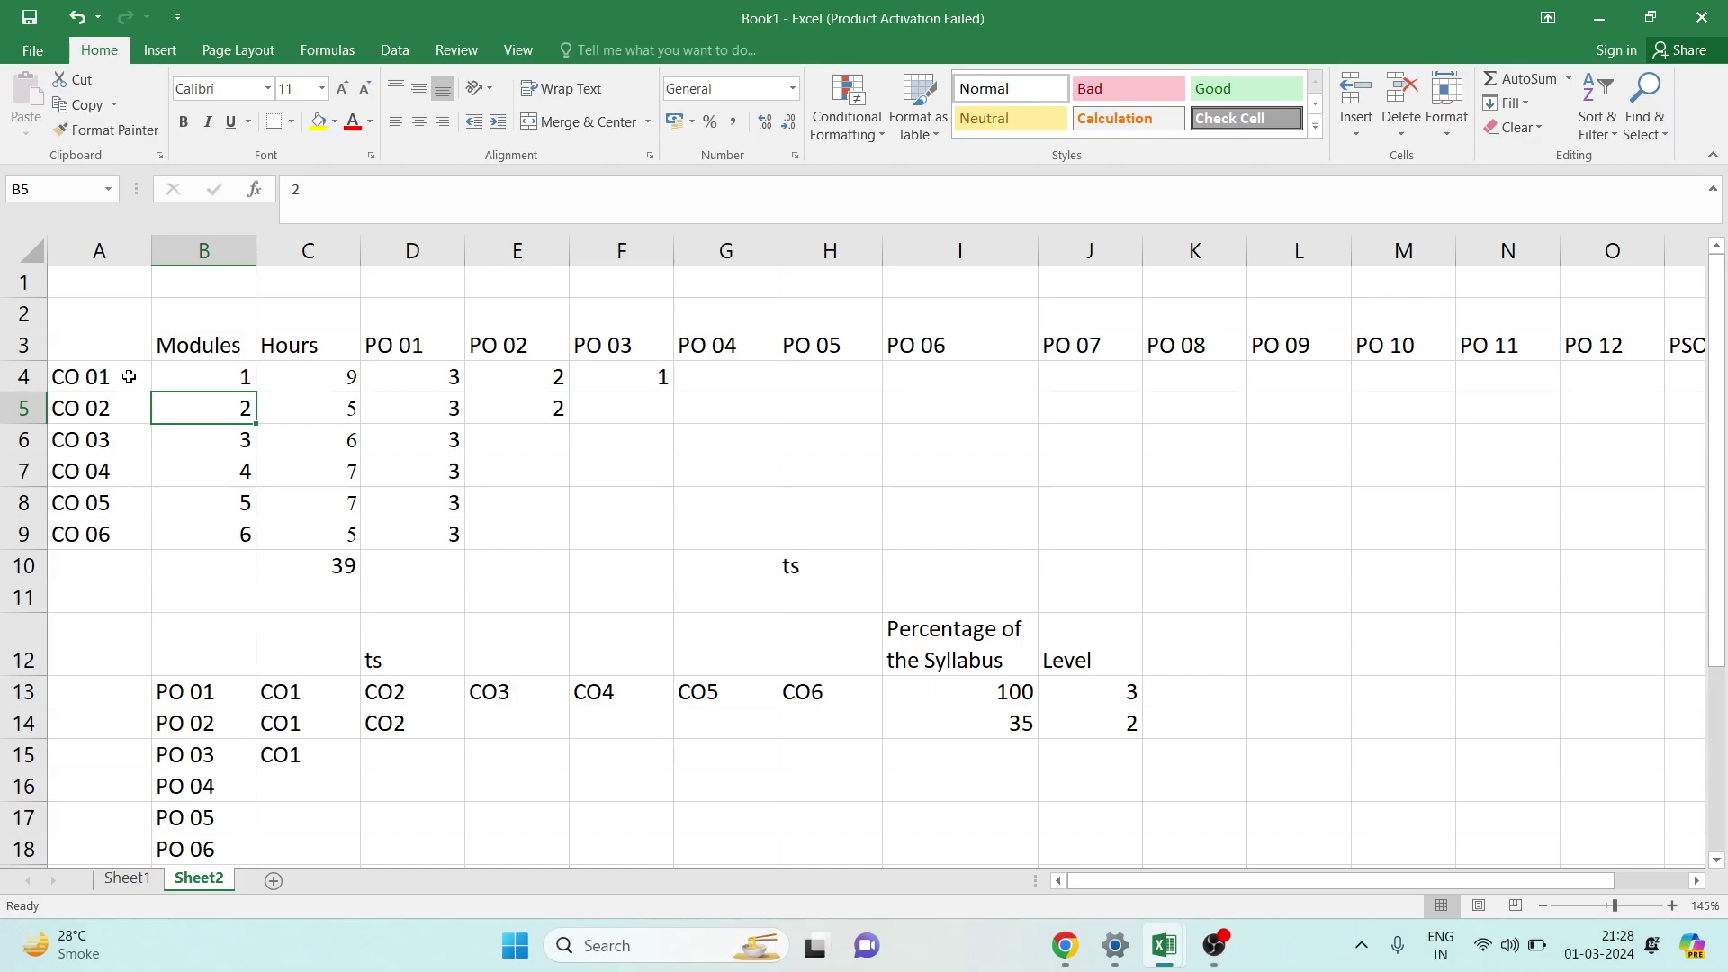
click(124, 384)
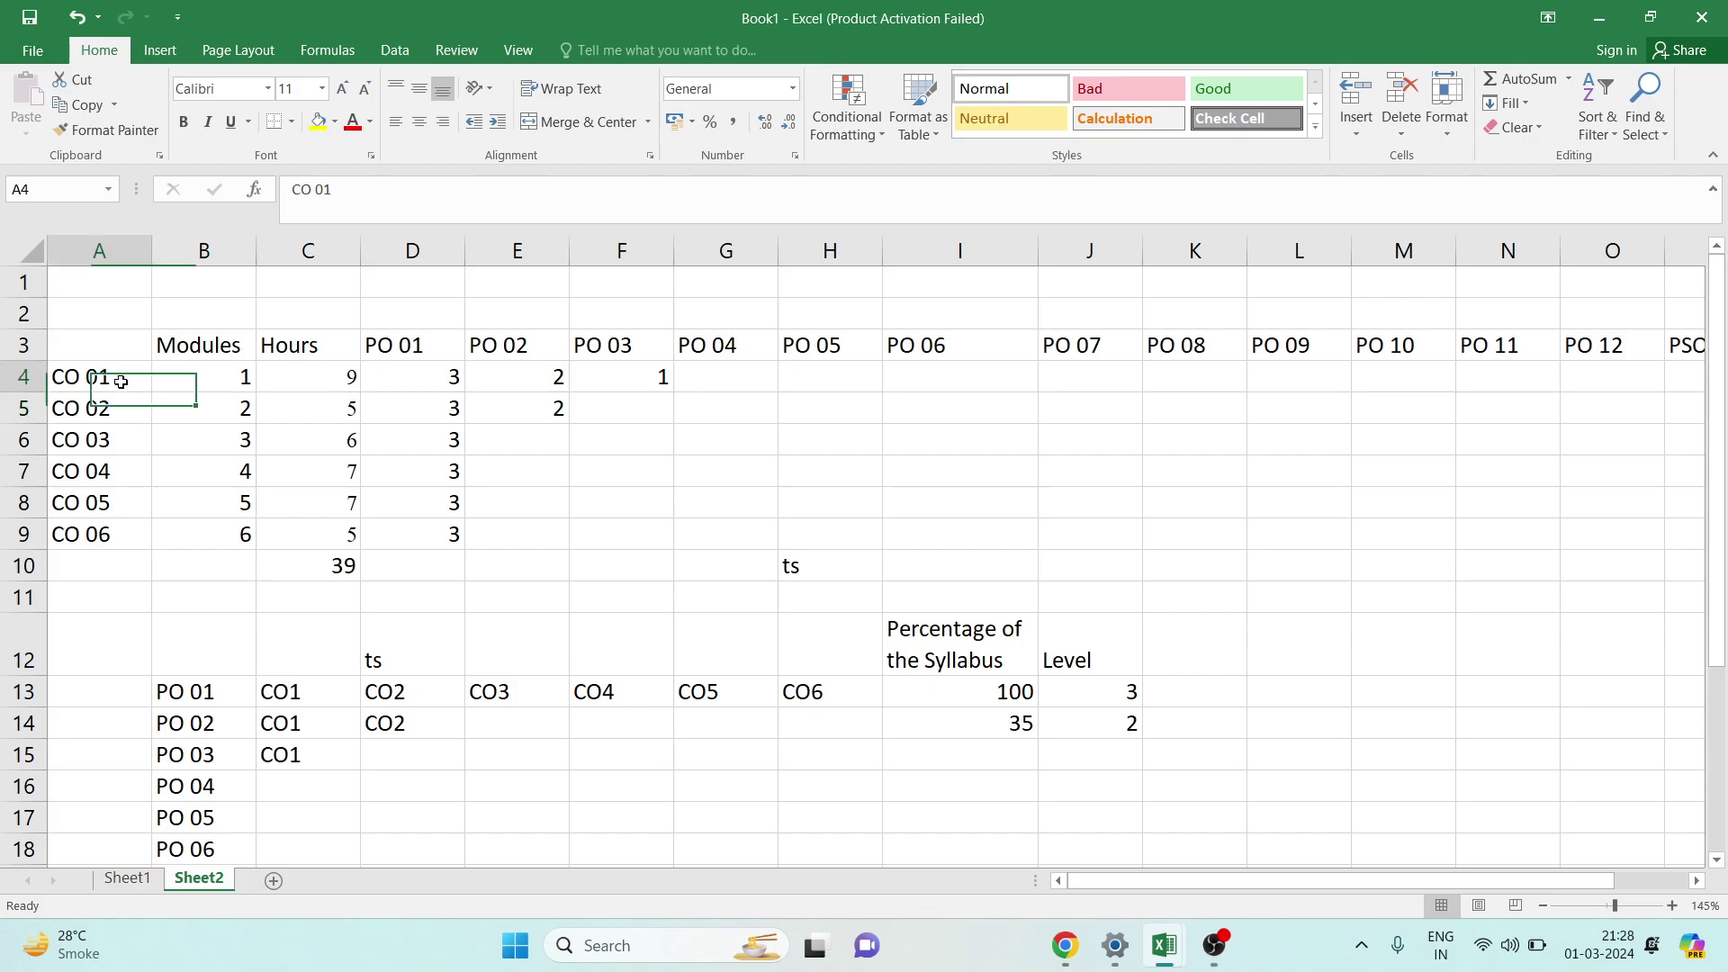
click(199, 378)
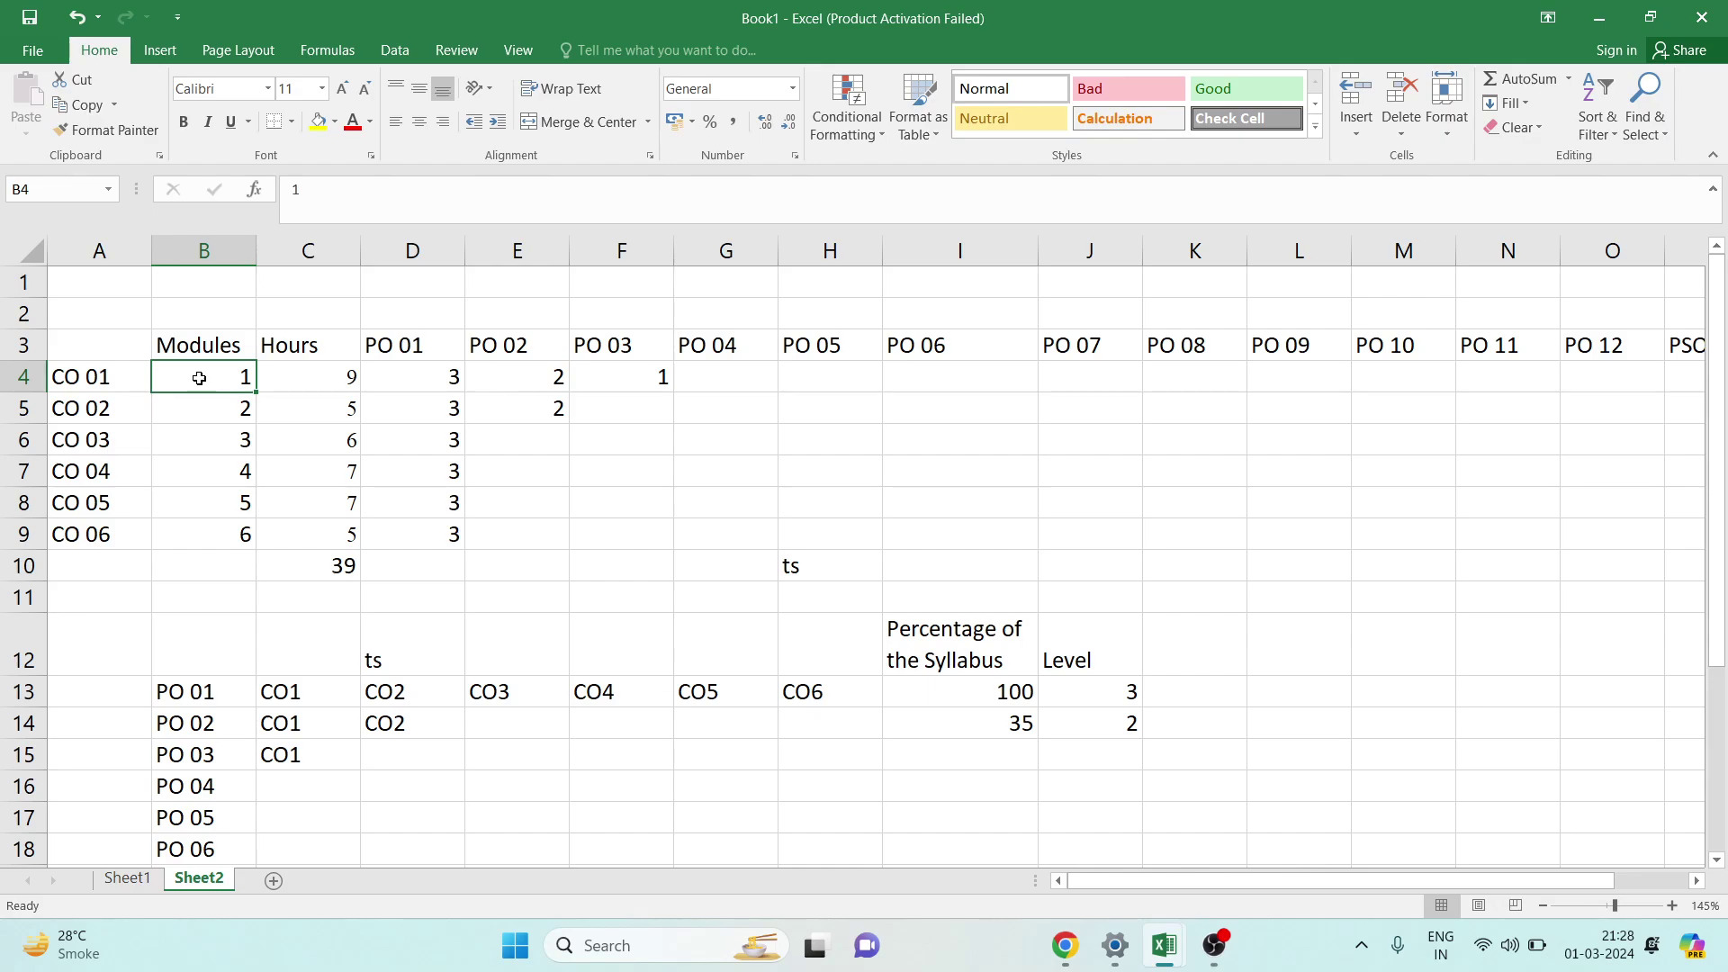
click(125, 387)
Trace CO 01's row across the PO 01, PO 02 and PO 03 headers and strengths.
click(443, 343)
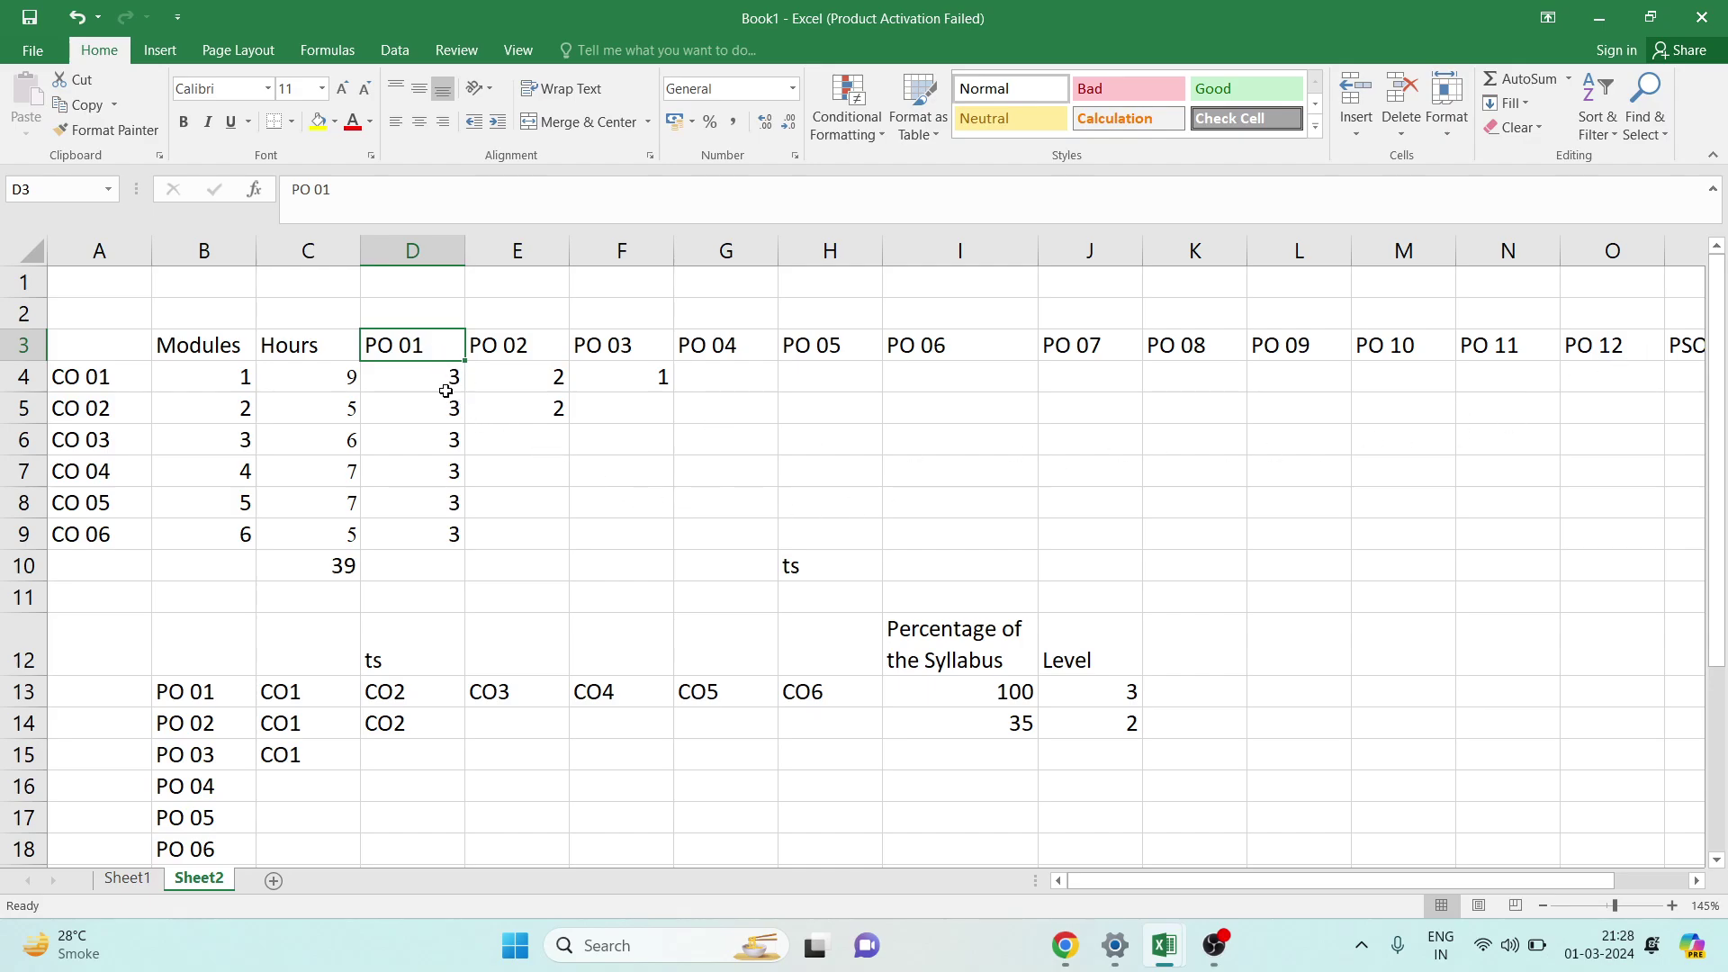
click(428, 382)
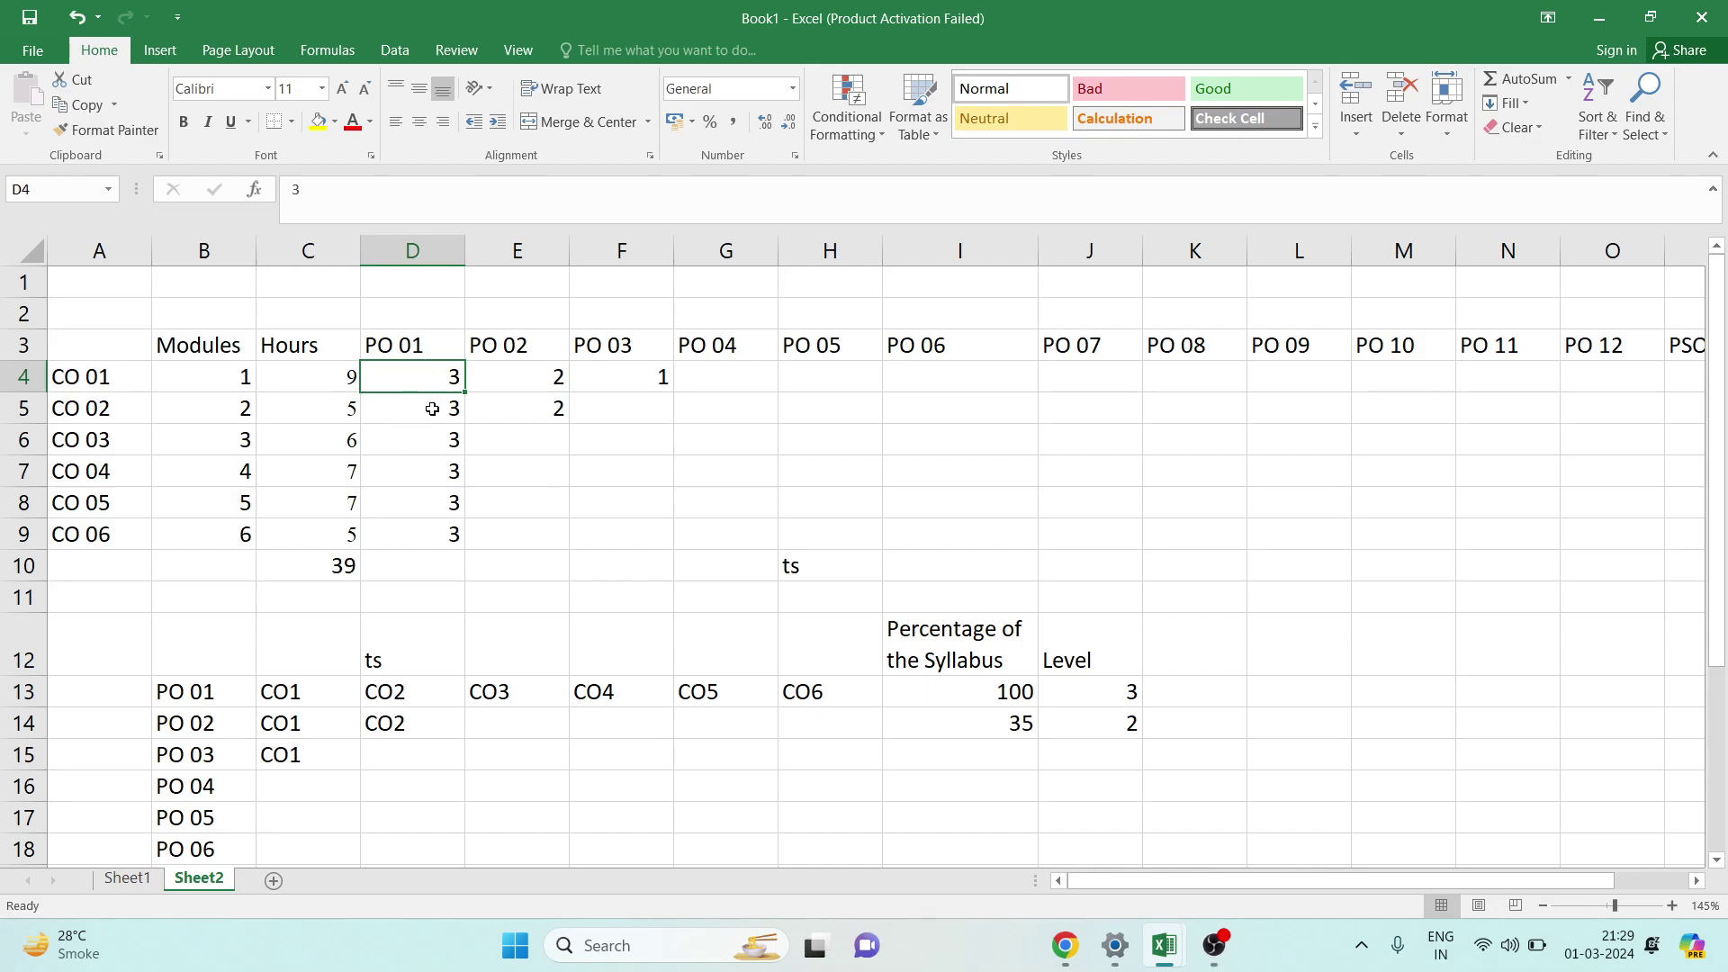
click(433, 409)
click(113, 385)
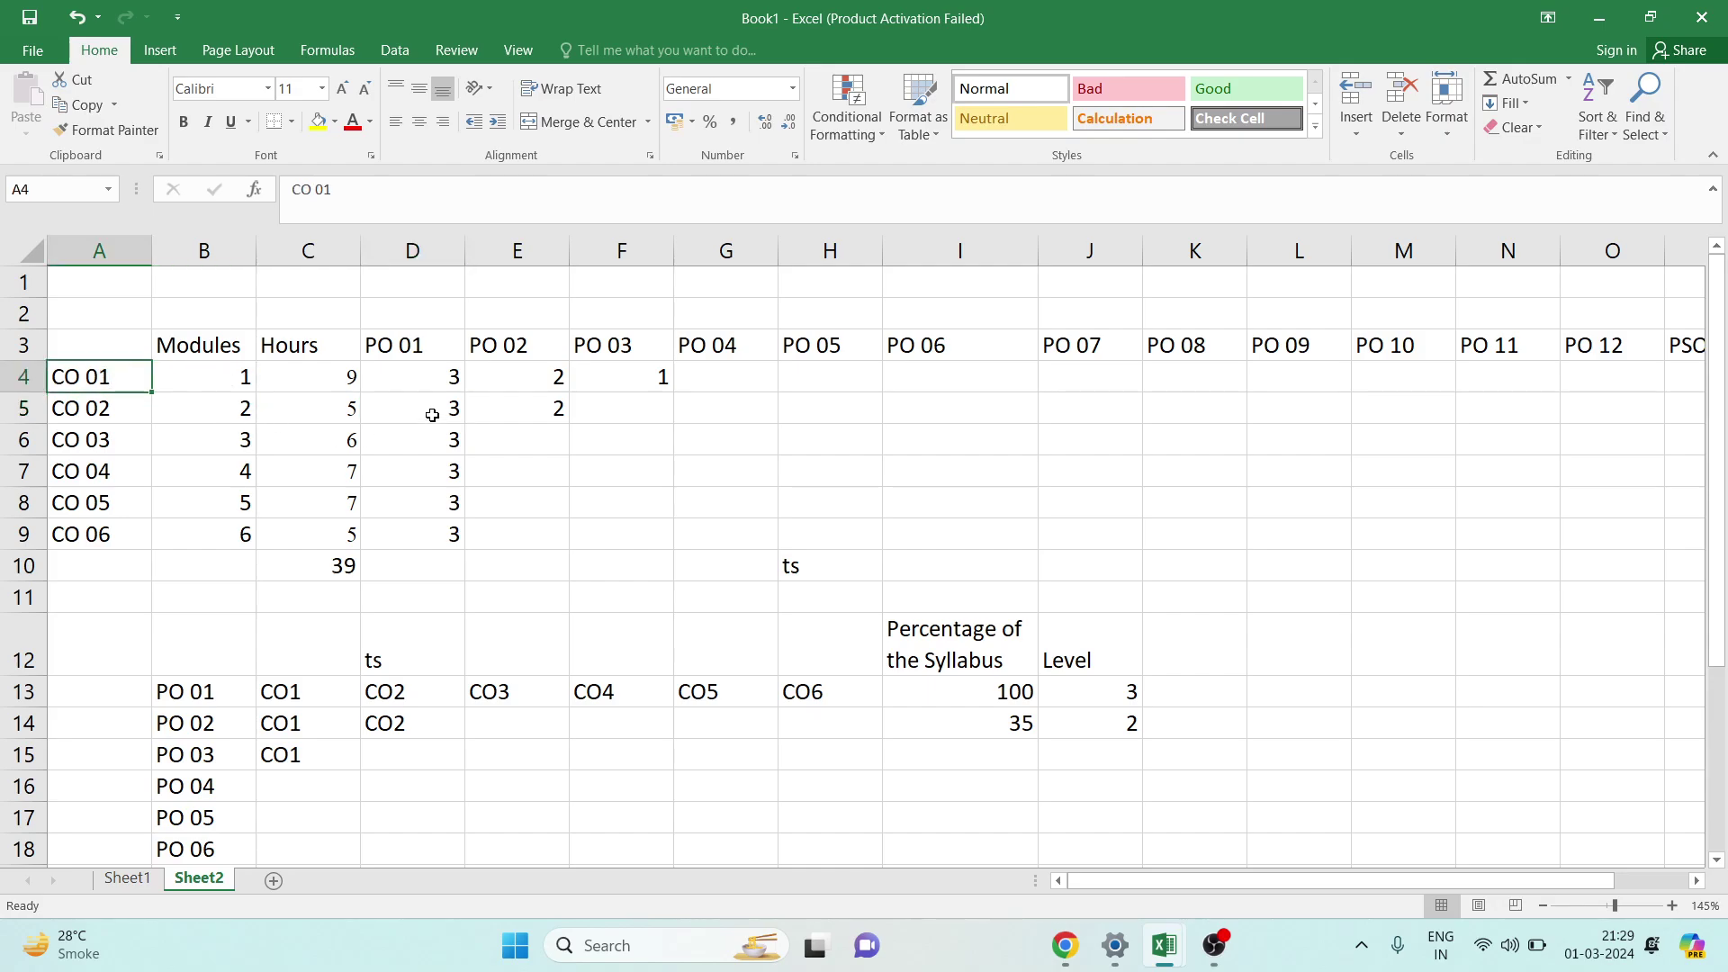
click(527, 347)
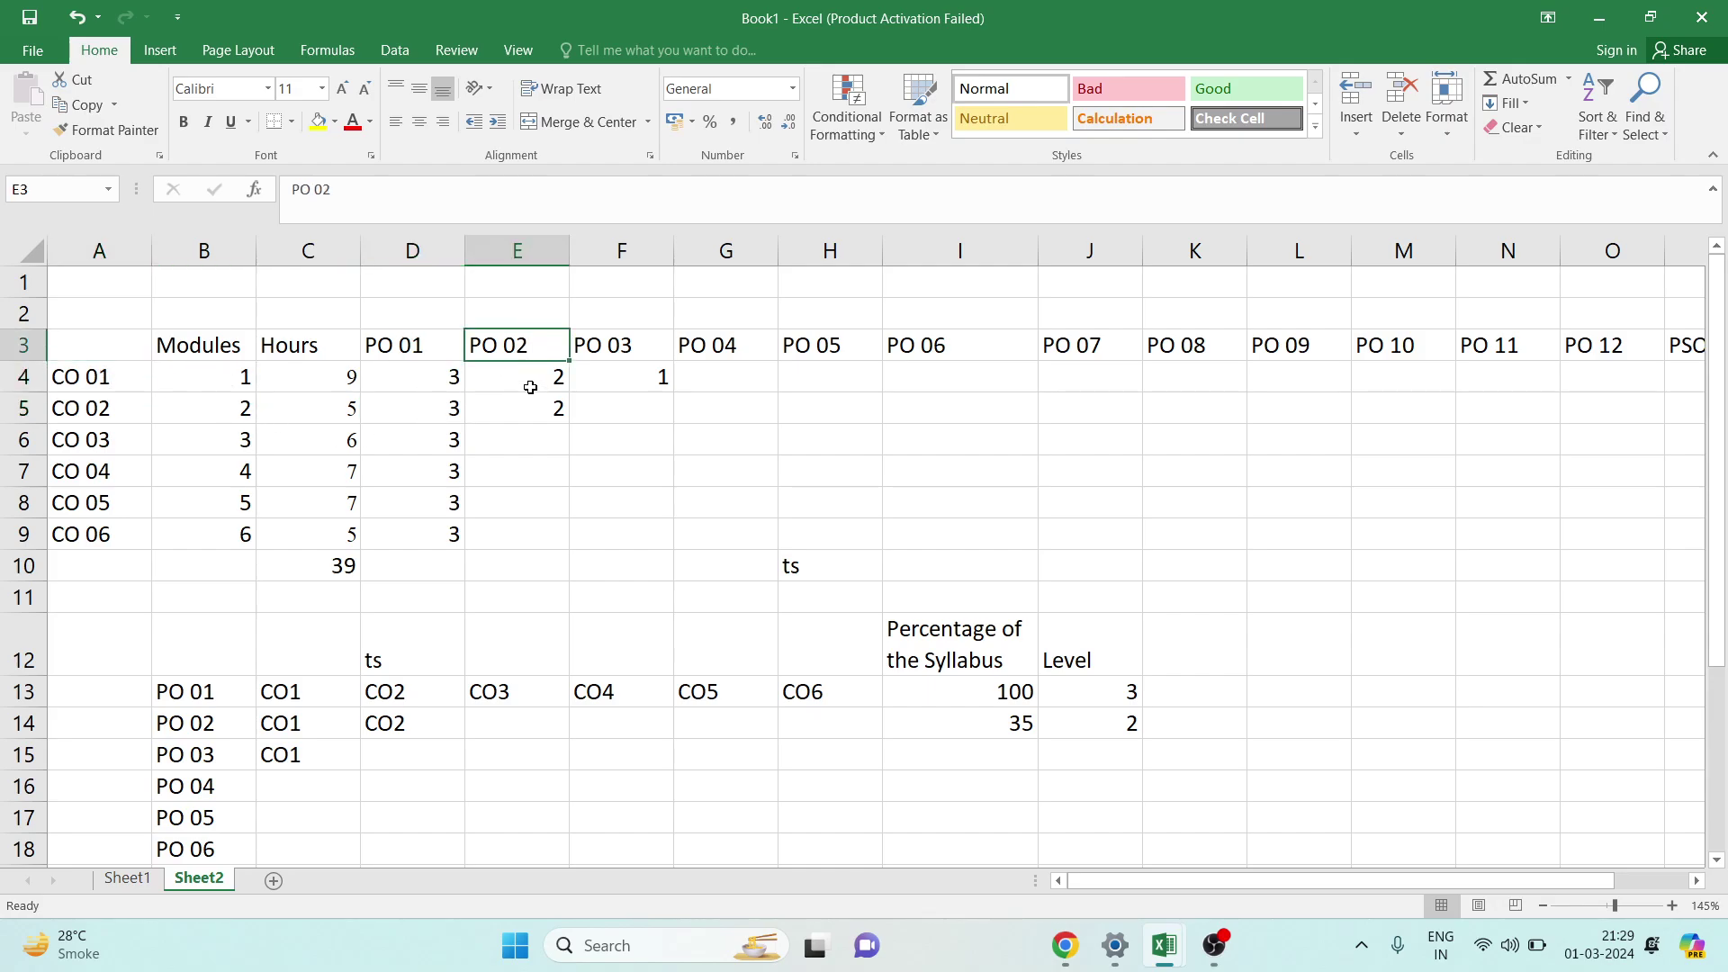
click(530, 387)
click(117, 385)
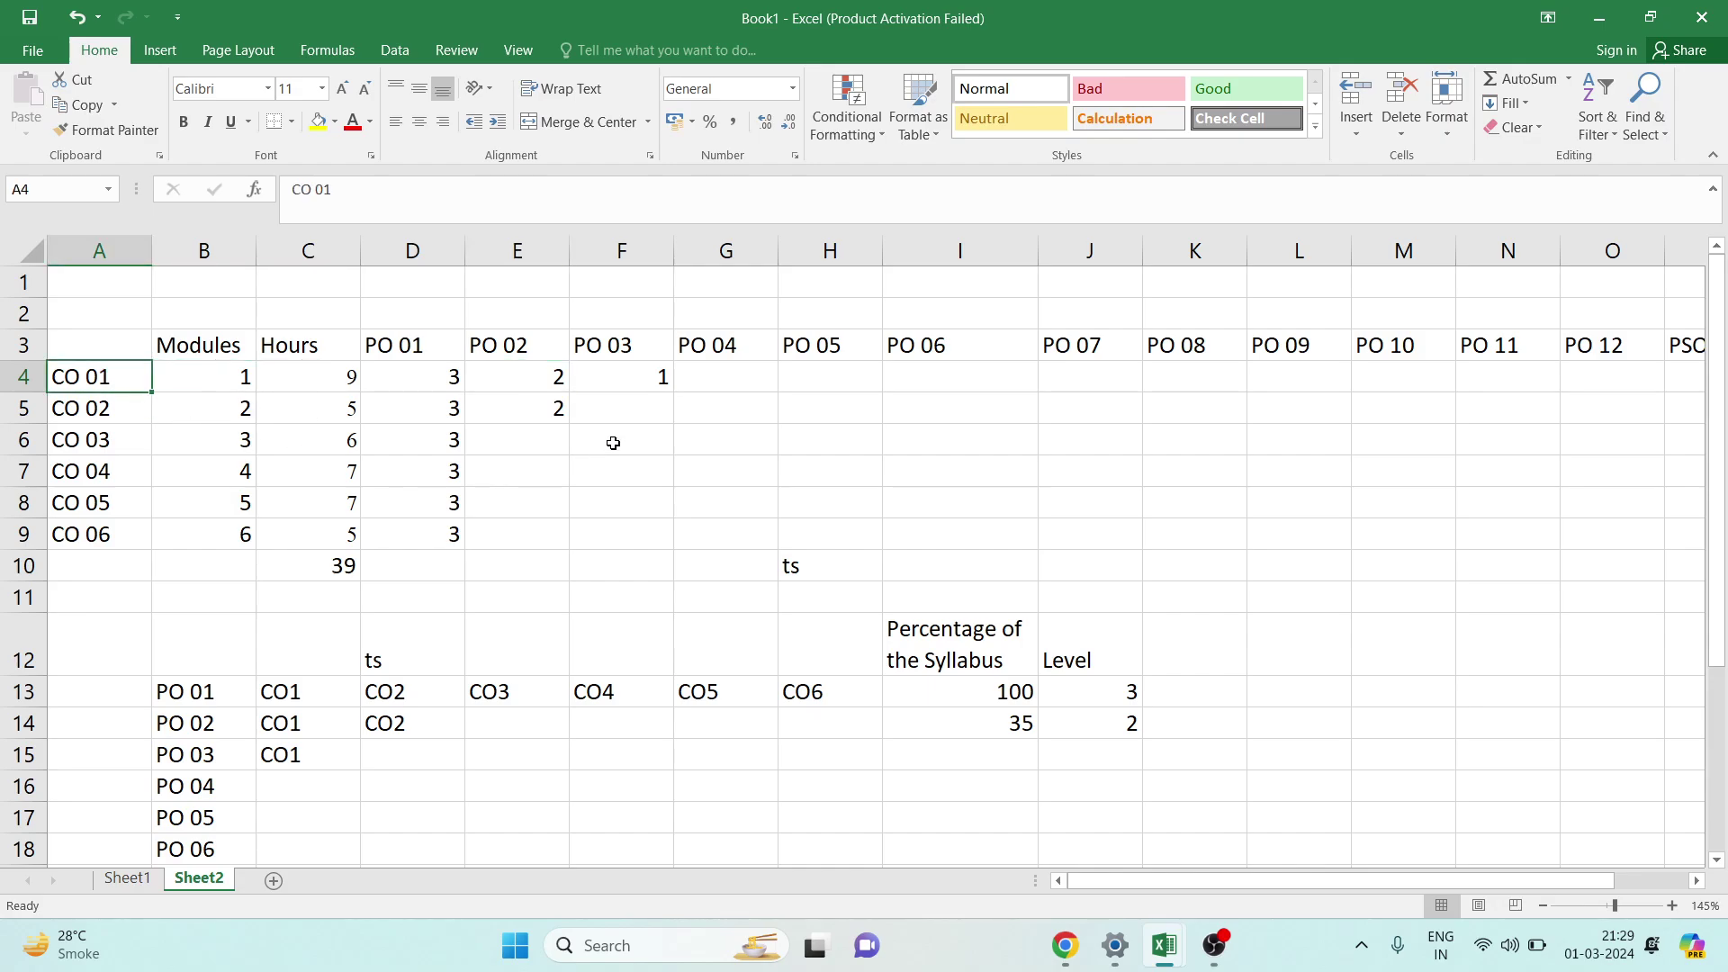
click(647, 347)
click(644, 385)
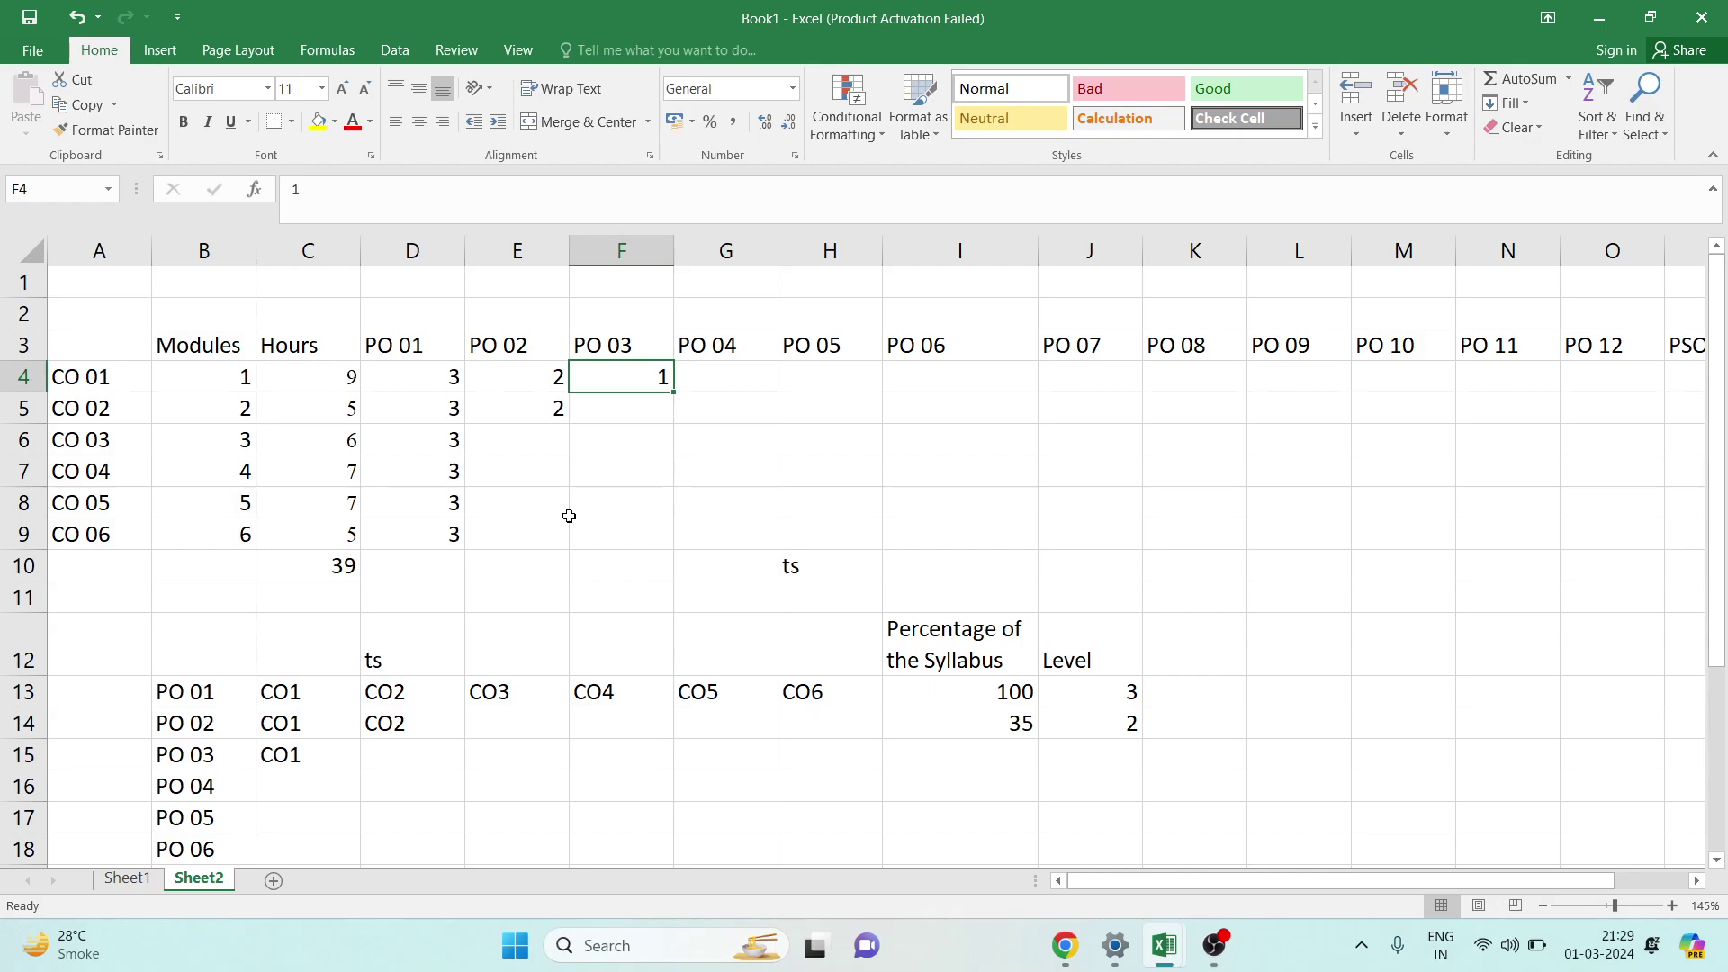
Step along the PO 01 row of the lower table through the mapped COs to CO6.
scroll(711, 527, down, 1)
scroll(711, 527, up, 1)
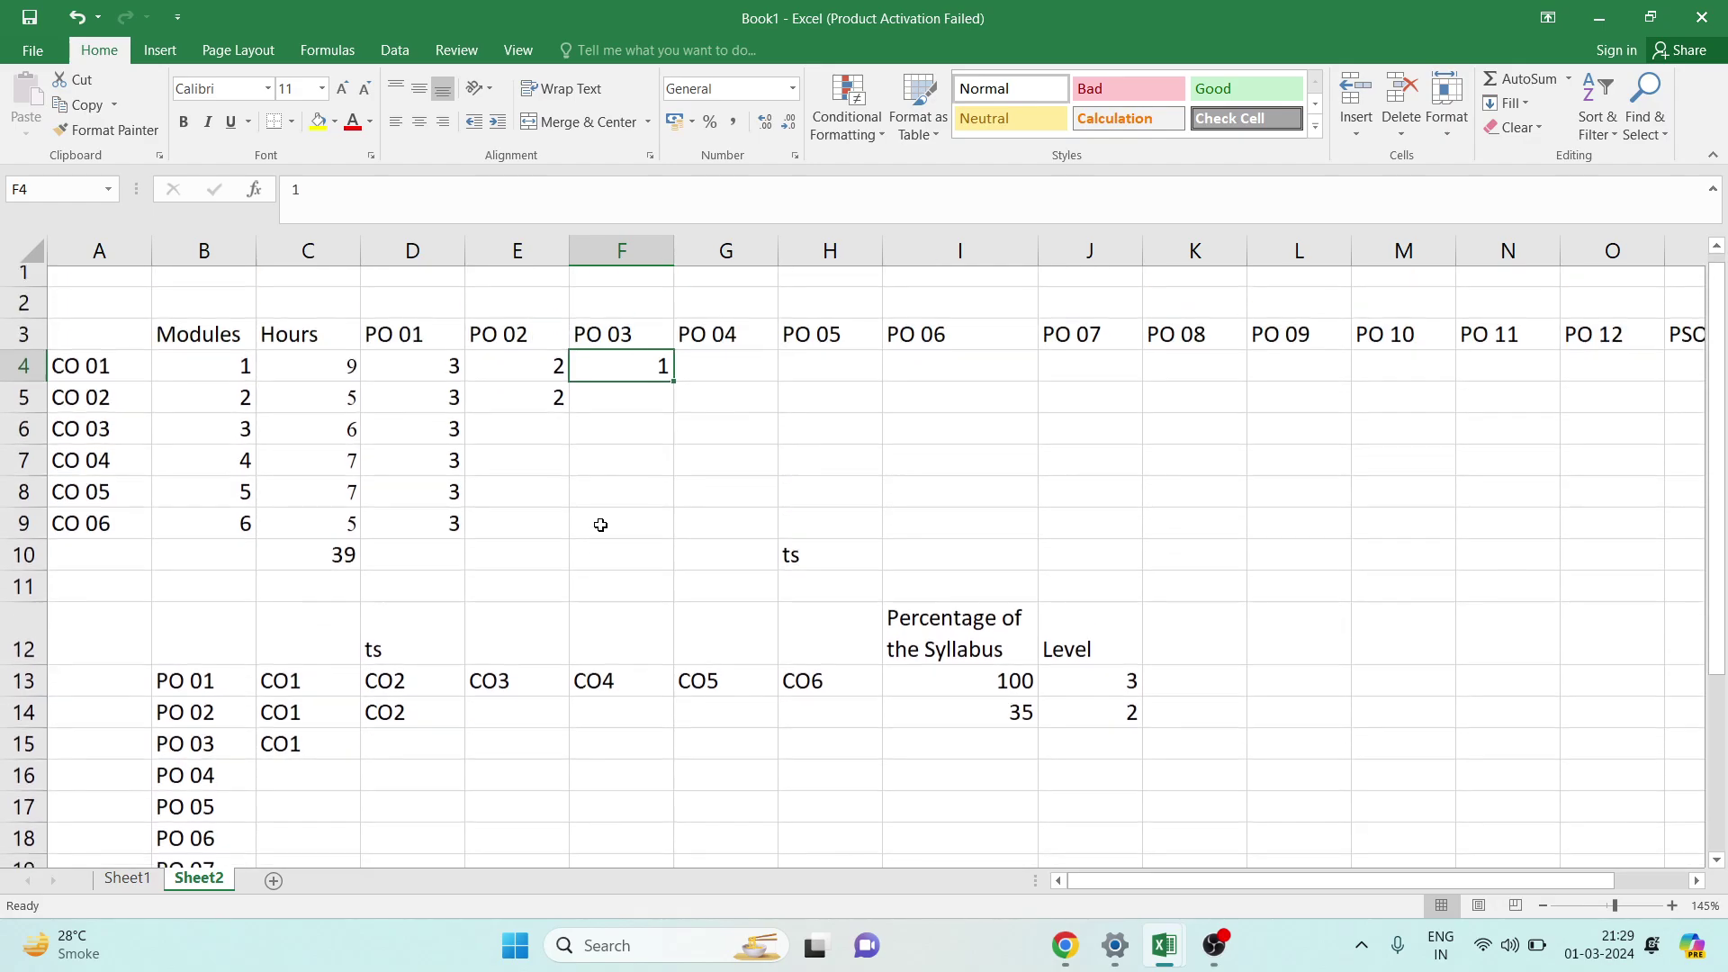
scroll(586, 501, down, 3)
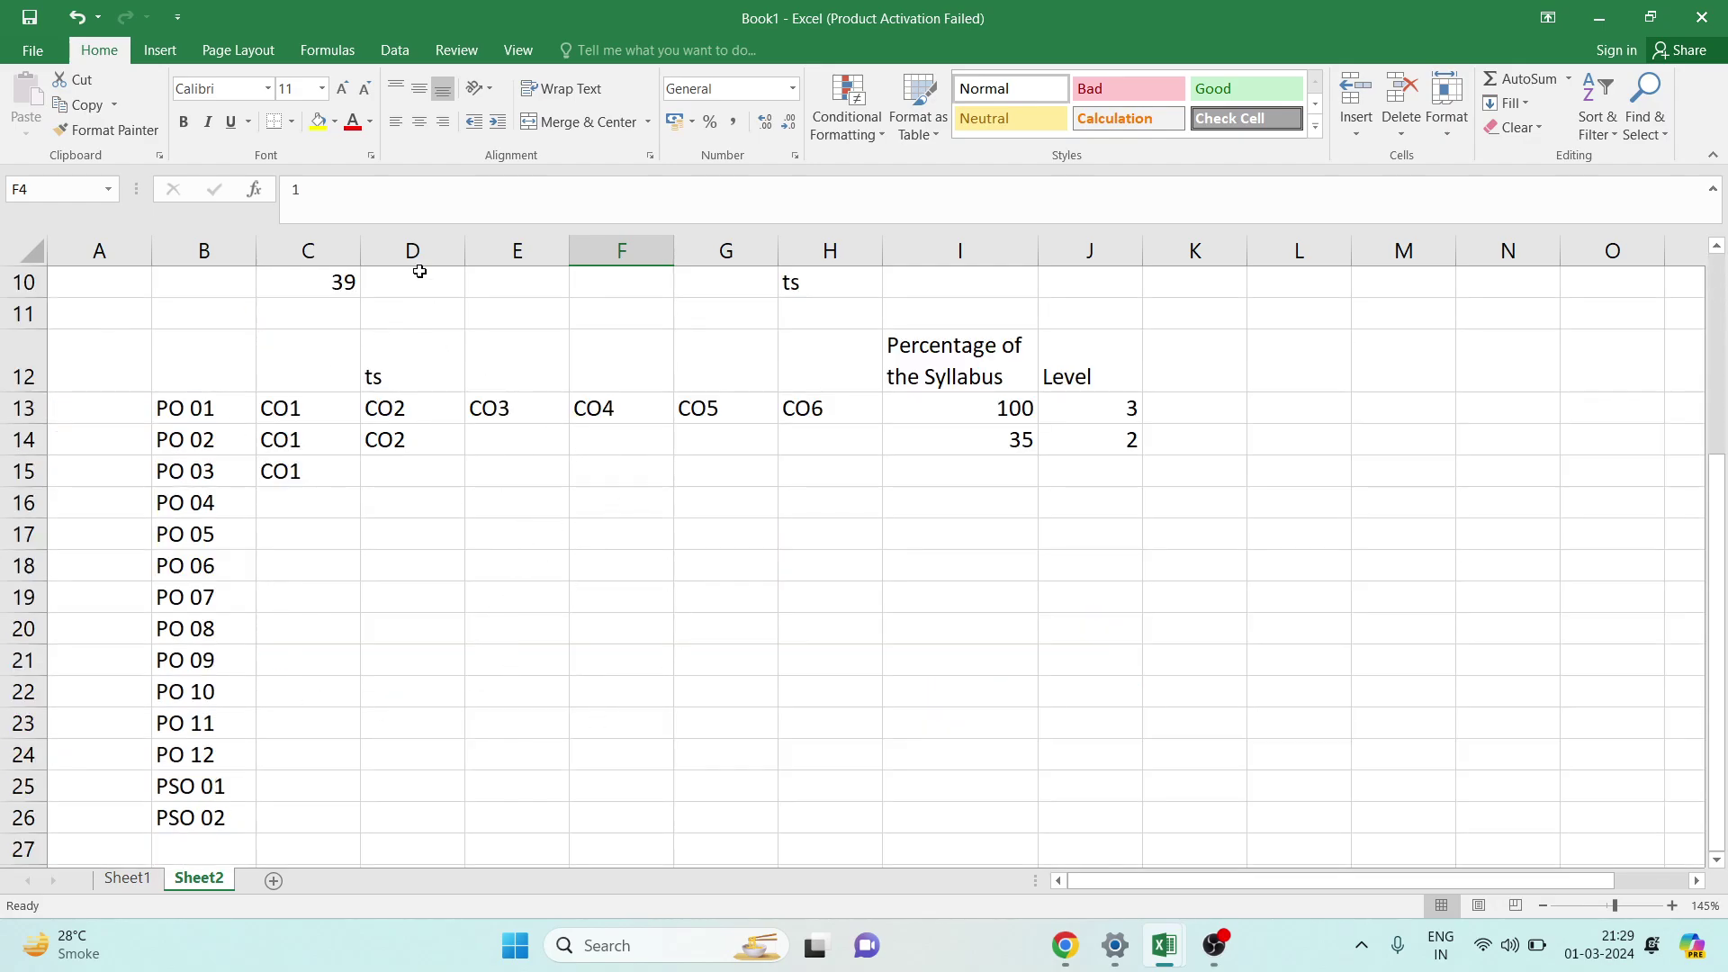
scroll(226, 571, up, 2)
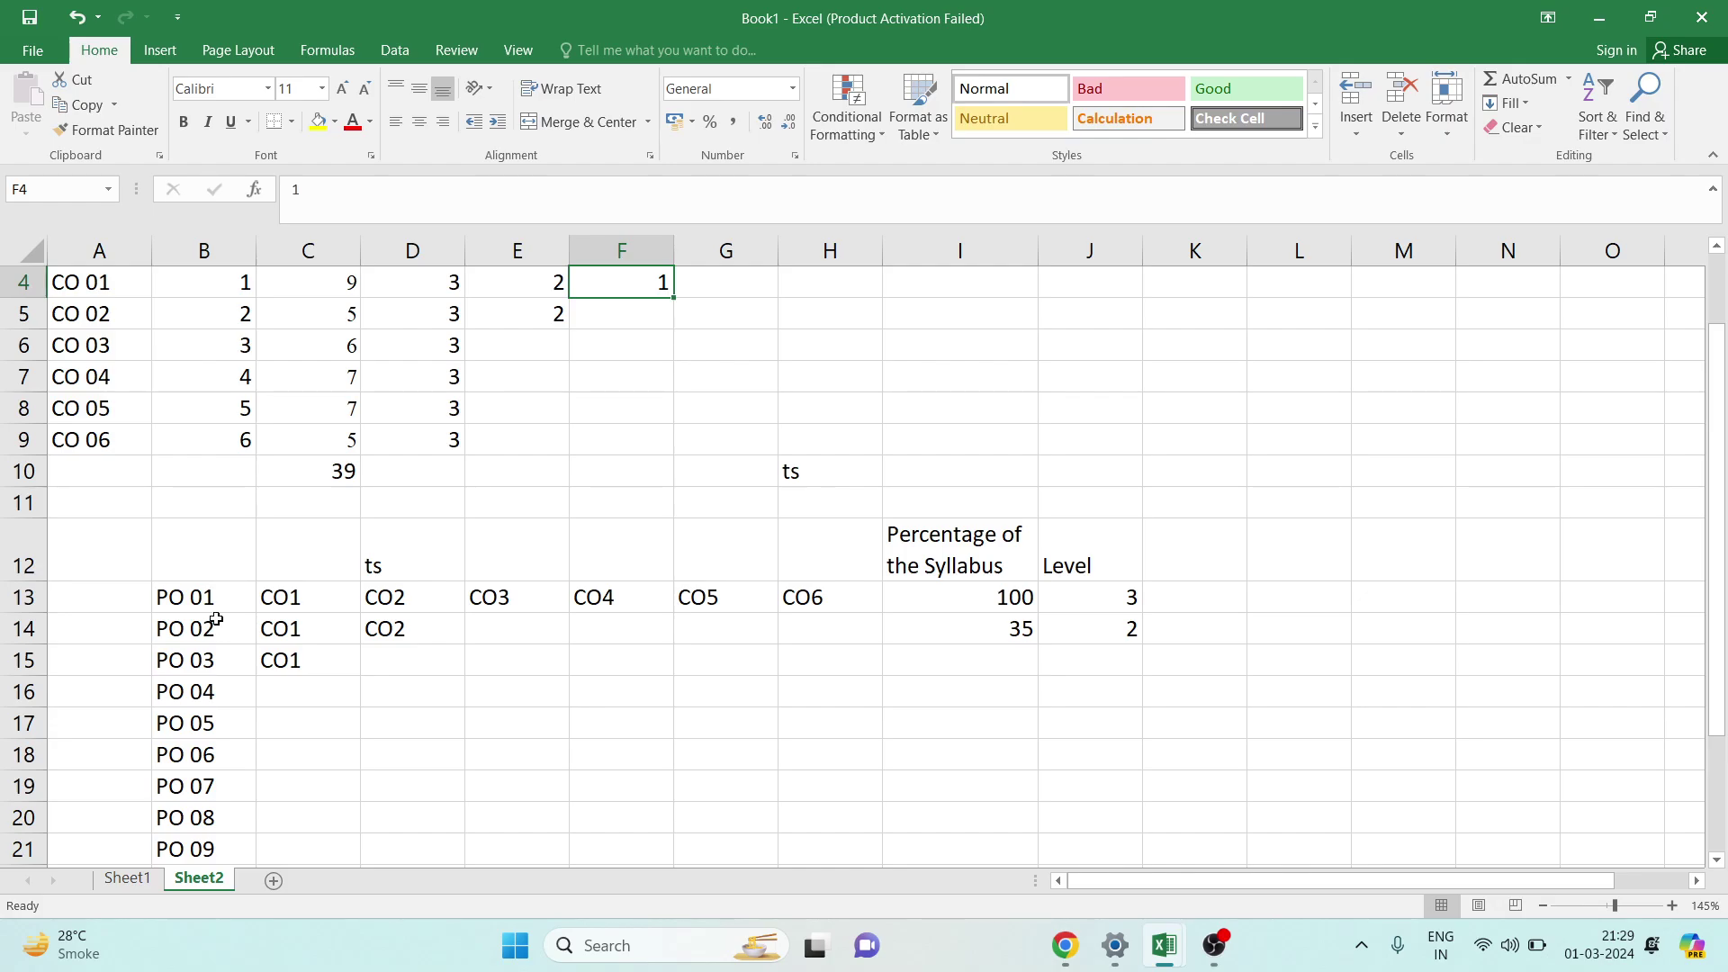
scroll(181, 531, up, 1)
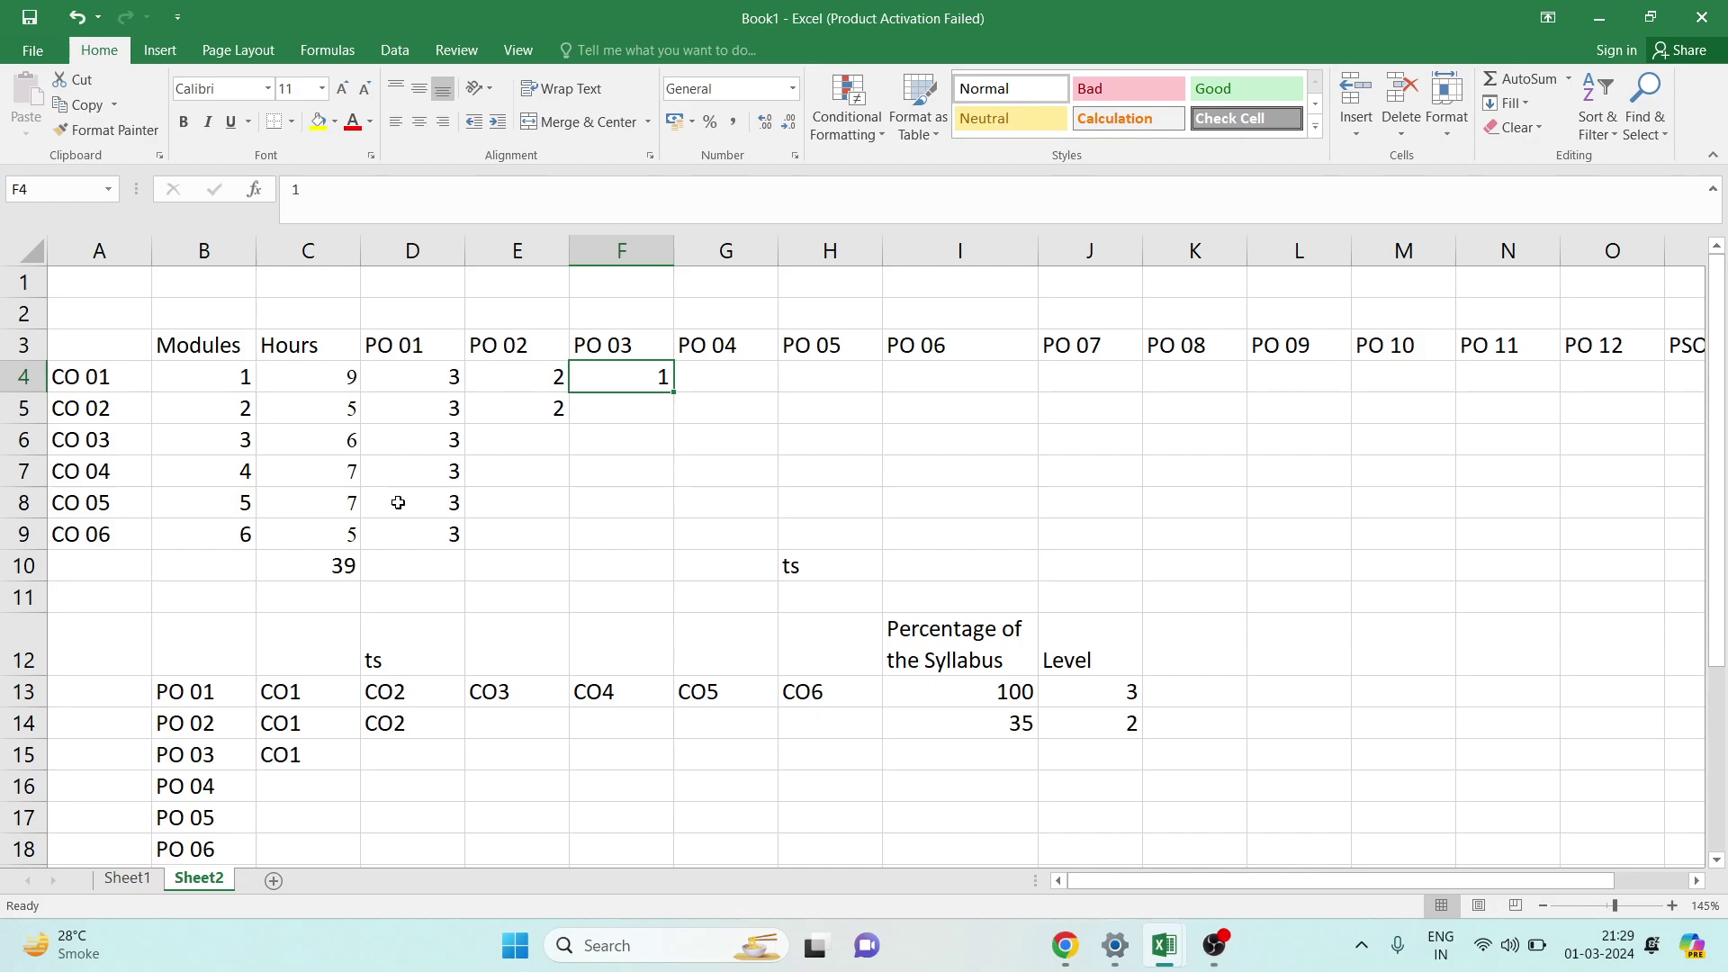
scroll(397, 502, down, 1)
scroll(185, 659, down, 1)
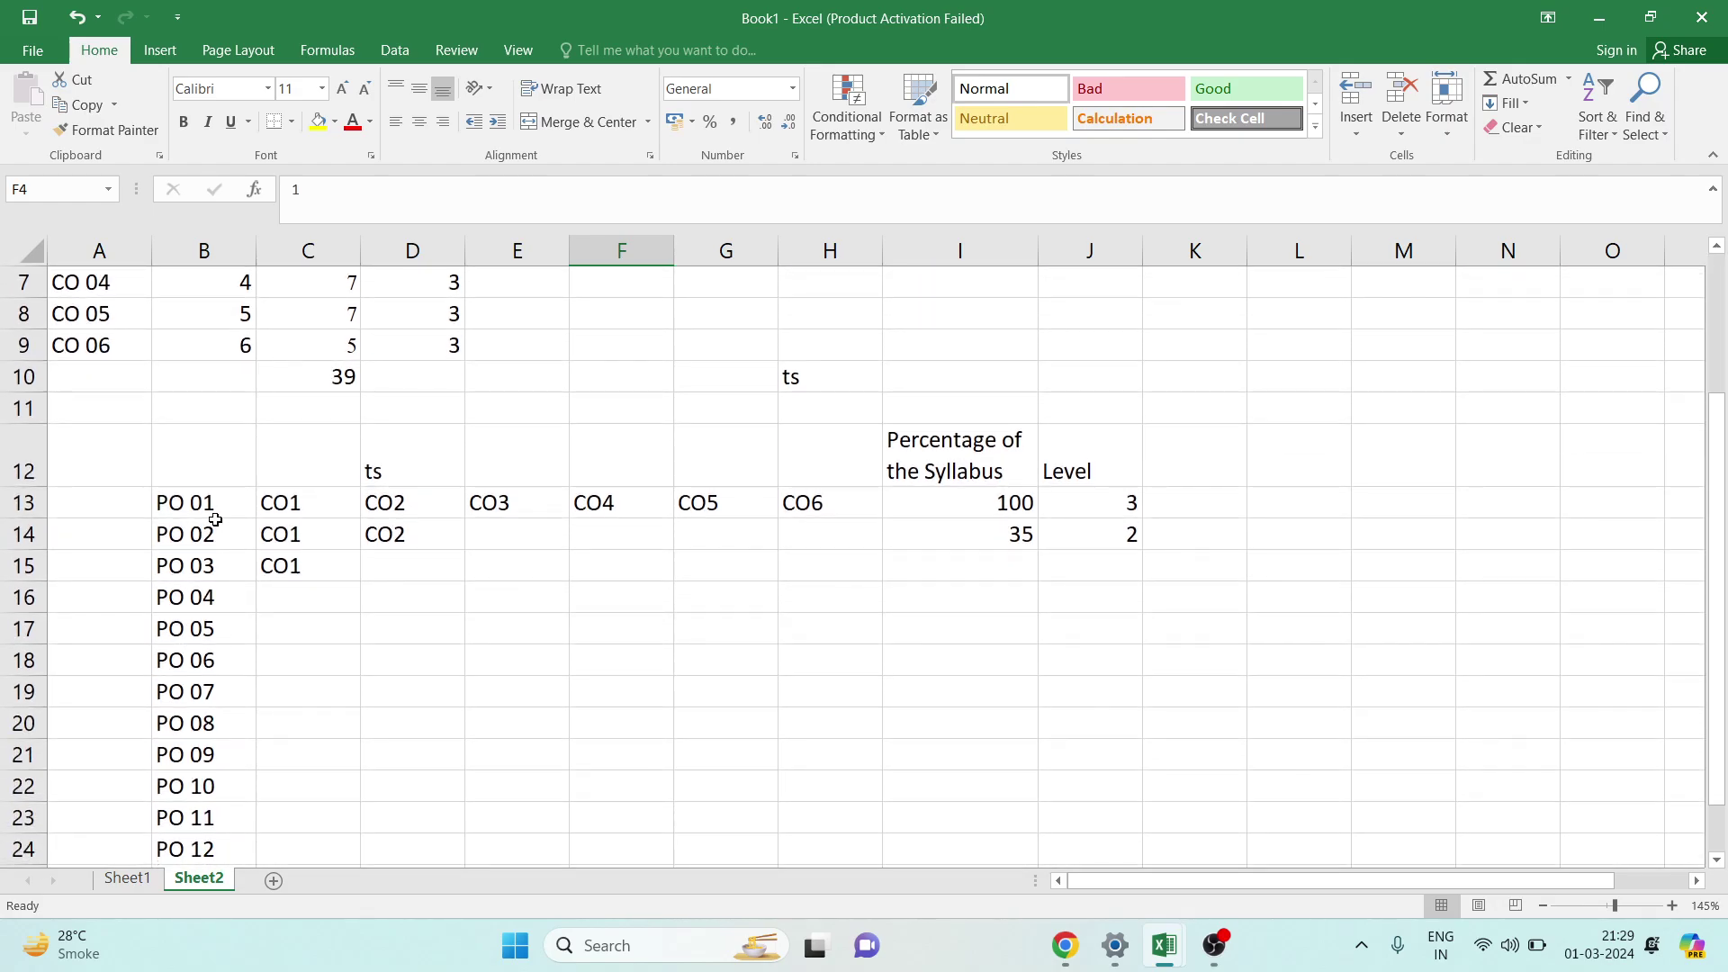
click(200, 498)
key(Right)
key(Right)
key(Right)
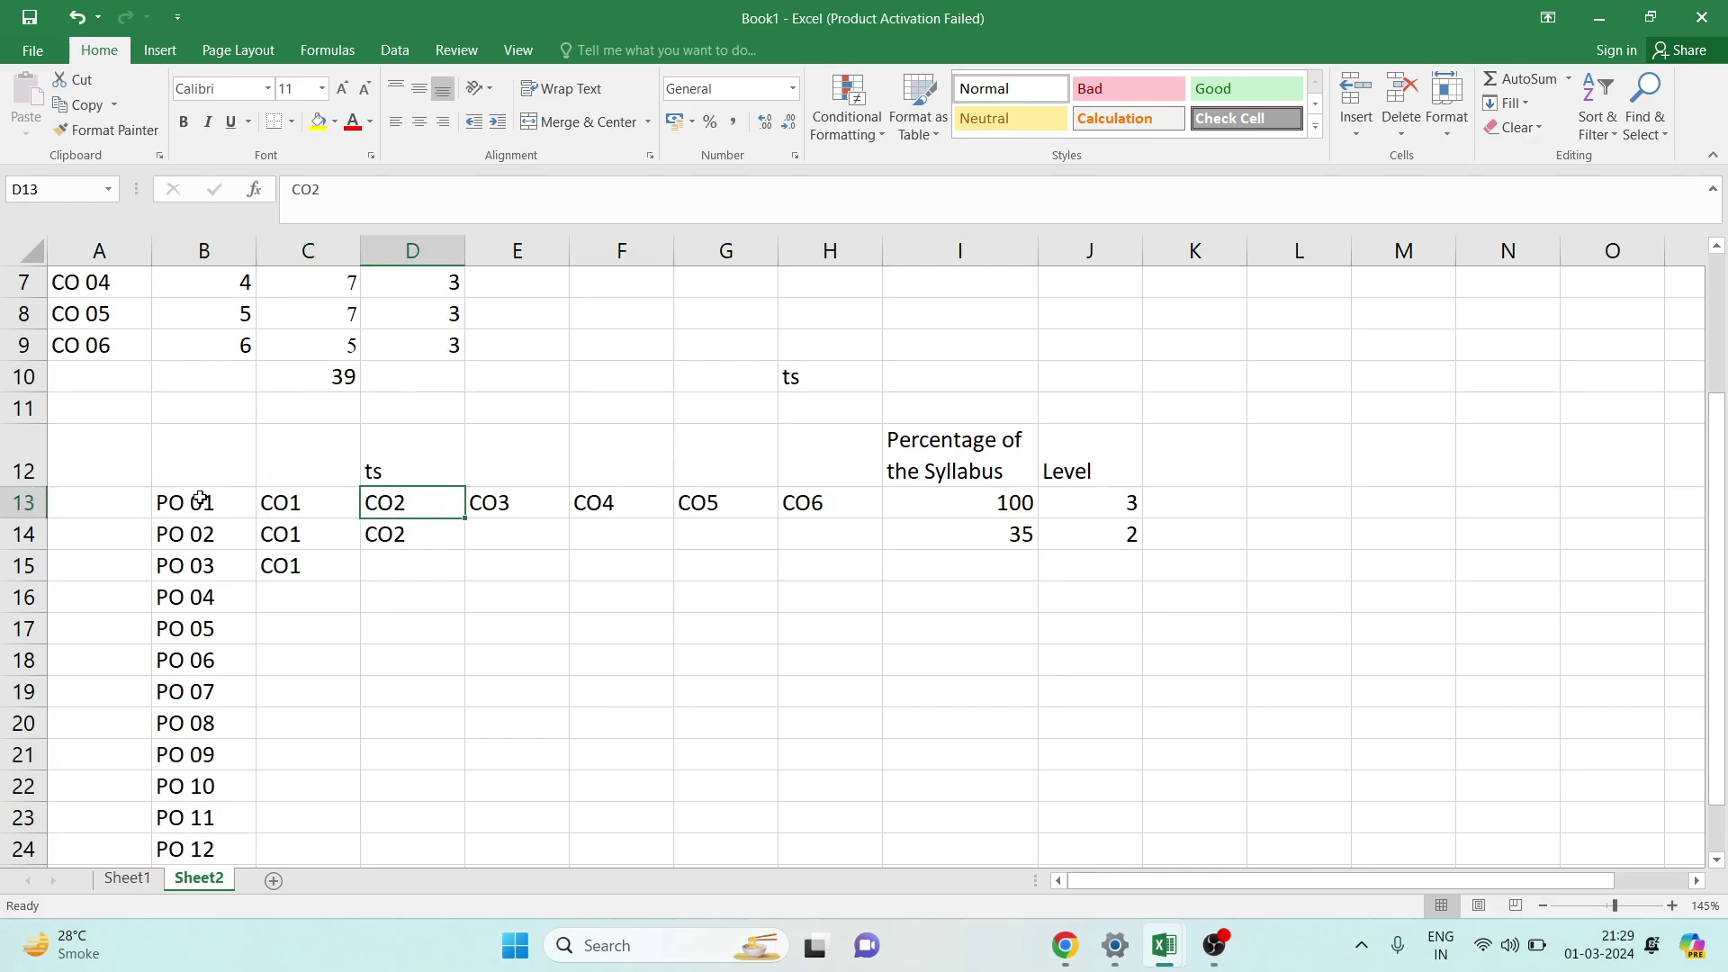
key(Right)
key(Right)
key(Right)
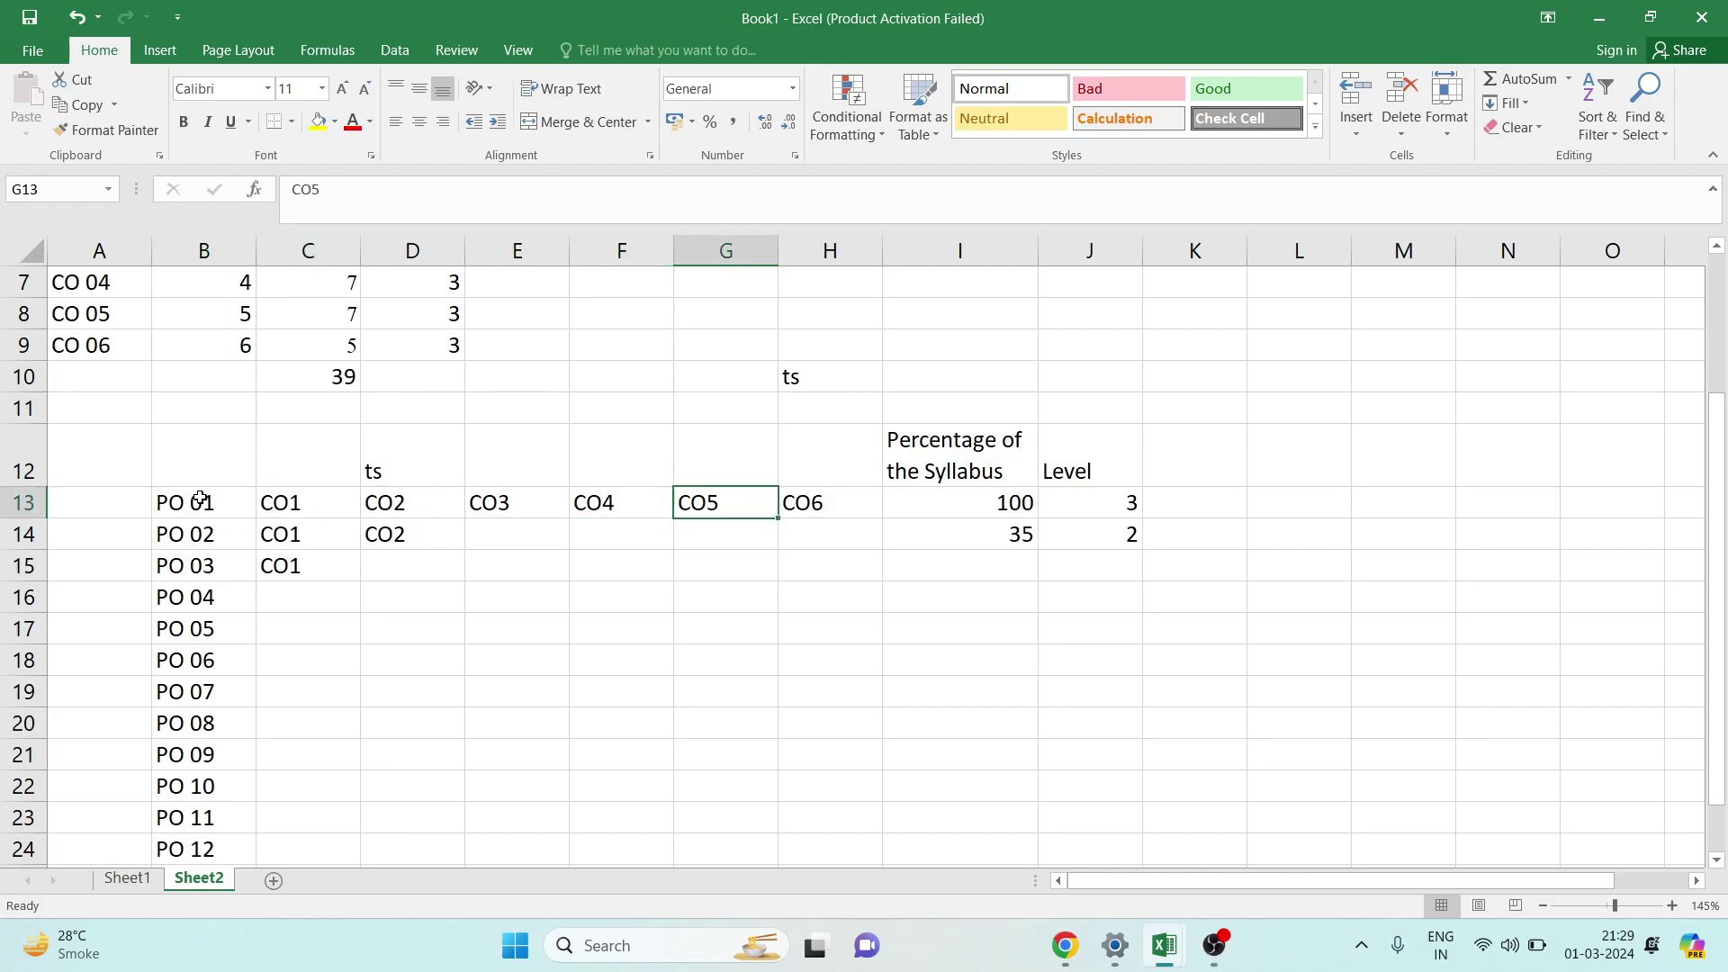
Select all six course outcomes CO 01–CO 06 in the upper table.
scroll(626, 610, up, 2)
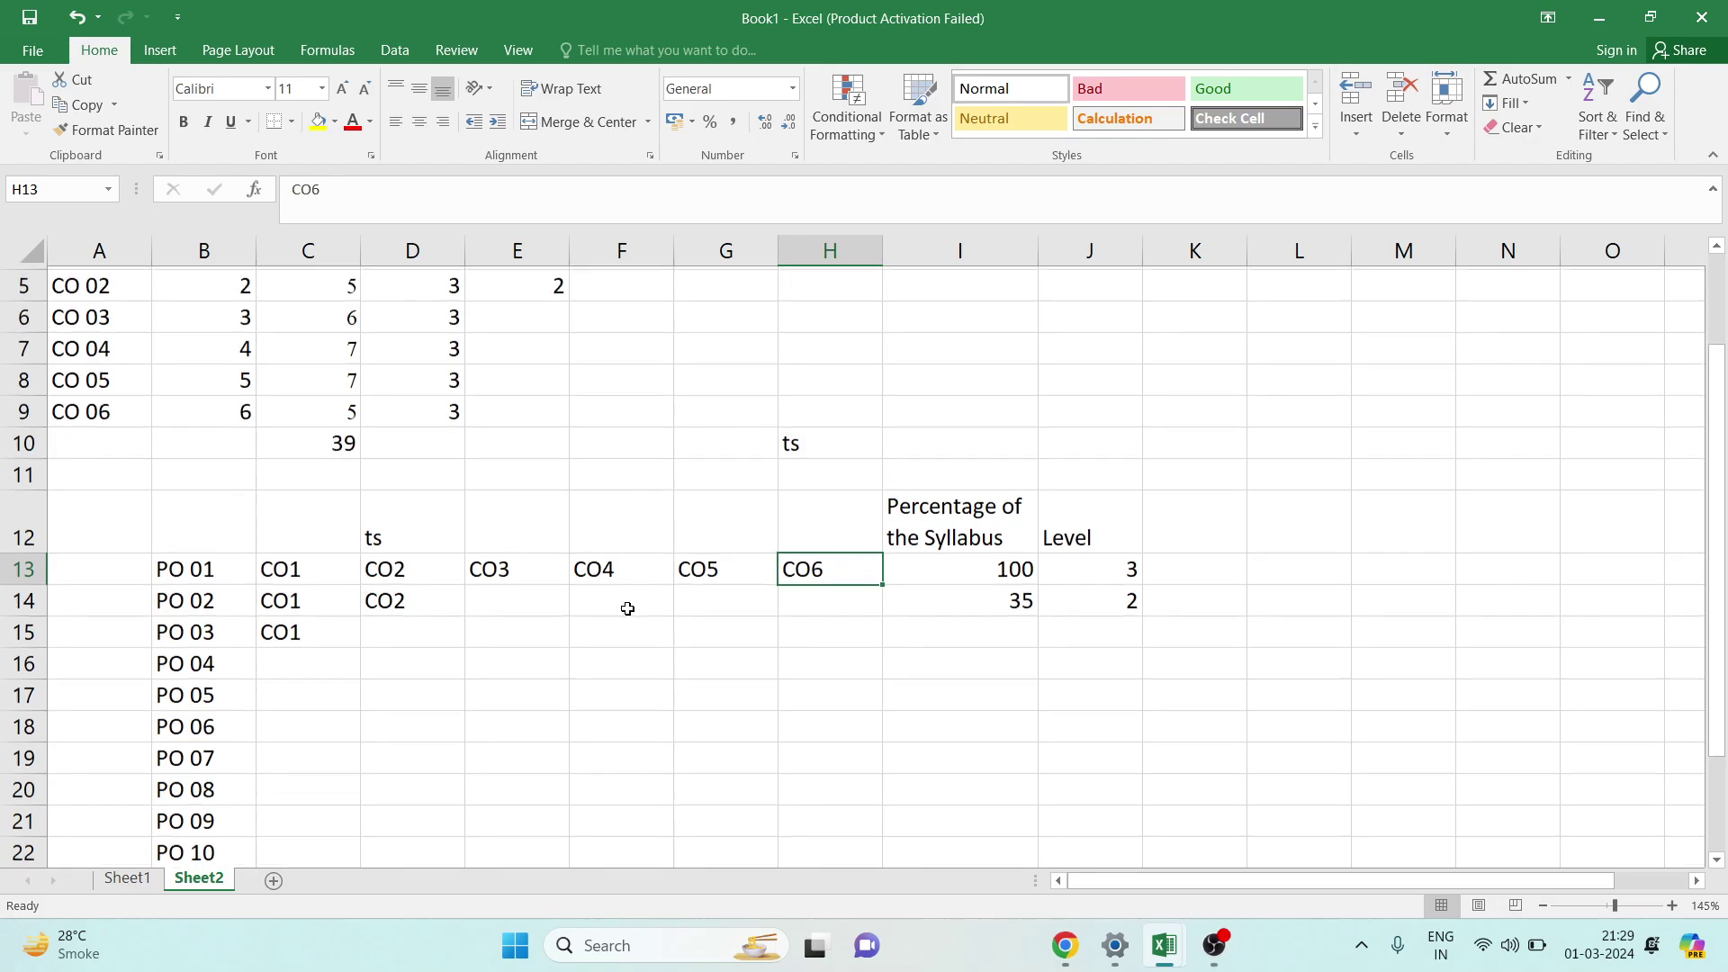
scroll(994, 631, down, 1)
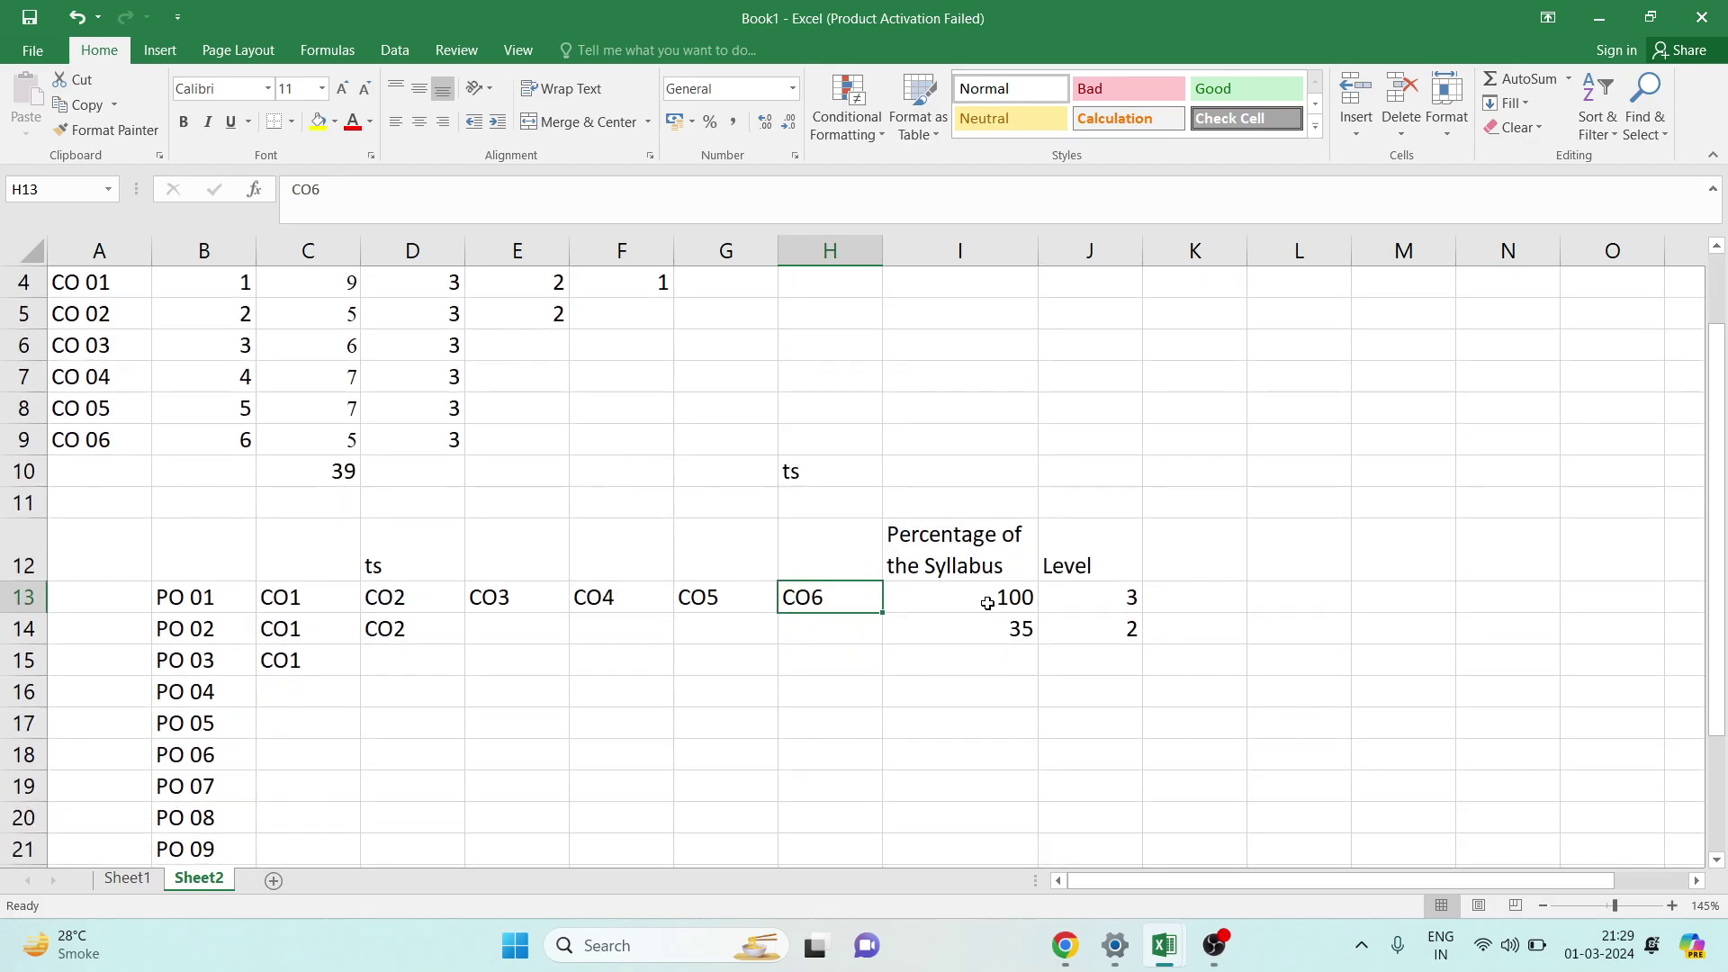
scroll(369, 493, up, 1)
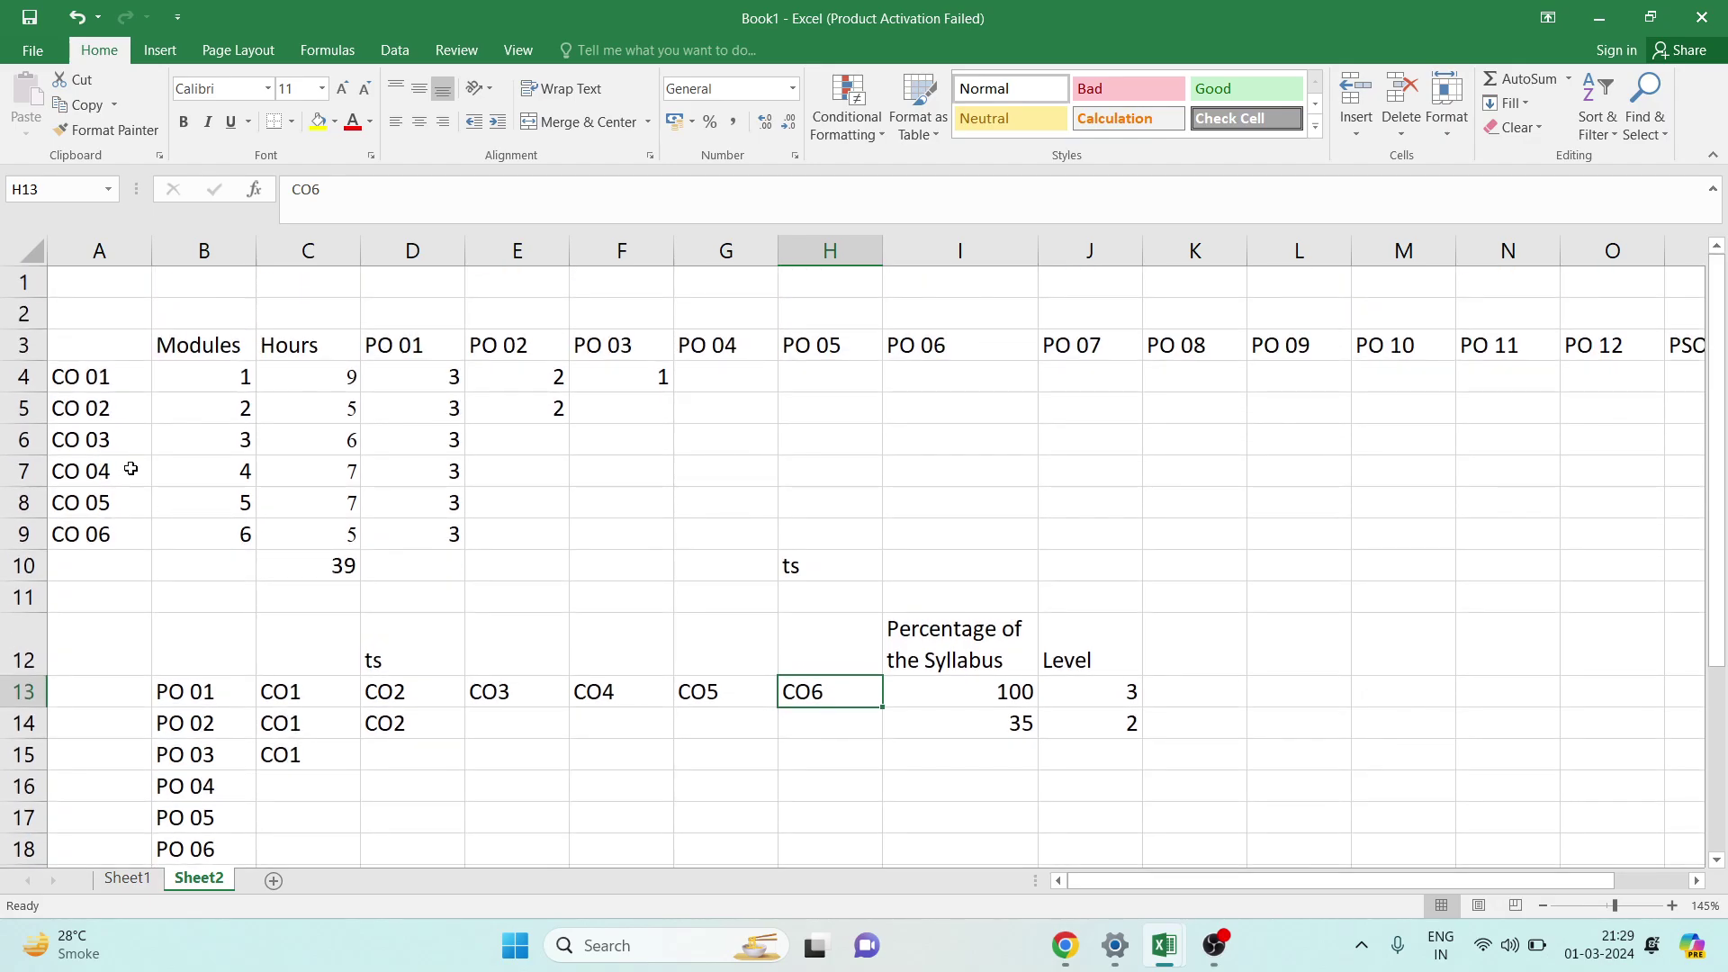
click(103, 378)
drag(104, 405, 114, 537)
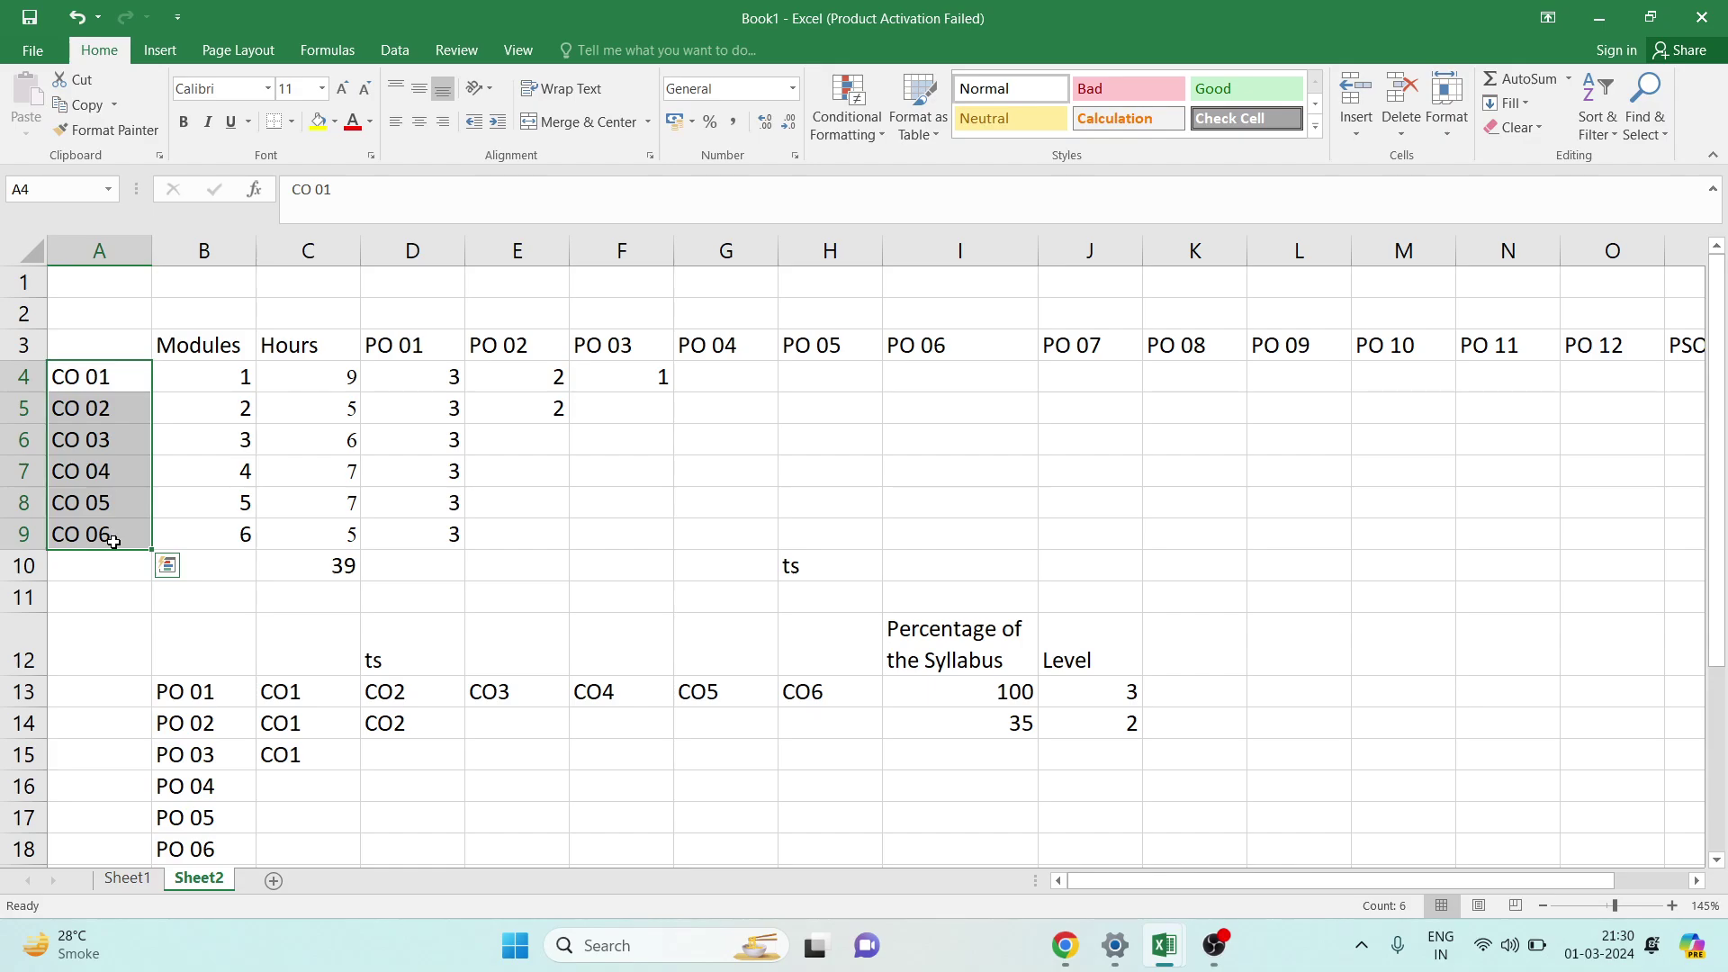
Check PO 01's percentage of syllabus (100) and level (3).
scroll(113, 540, down, 2)
click(208, 509)
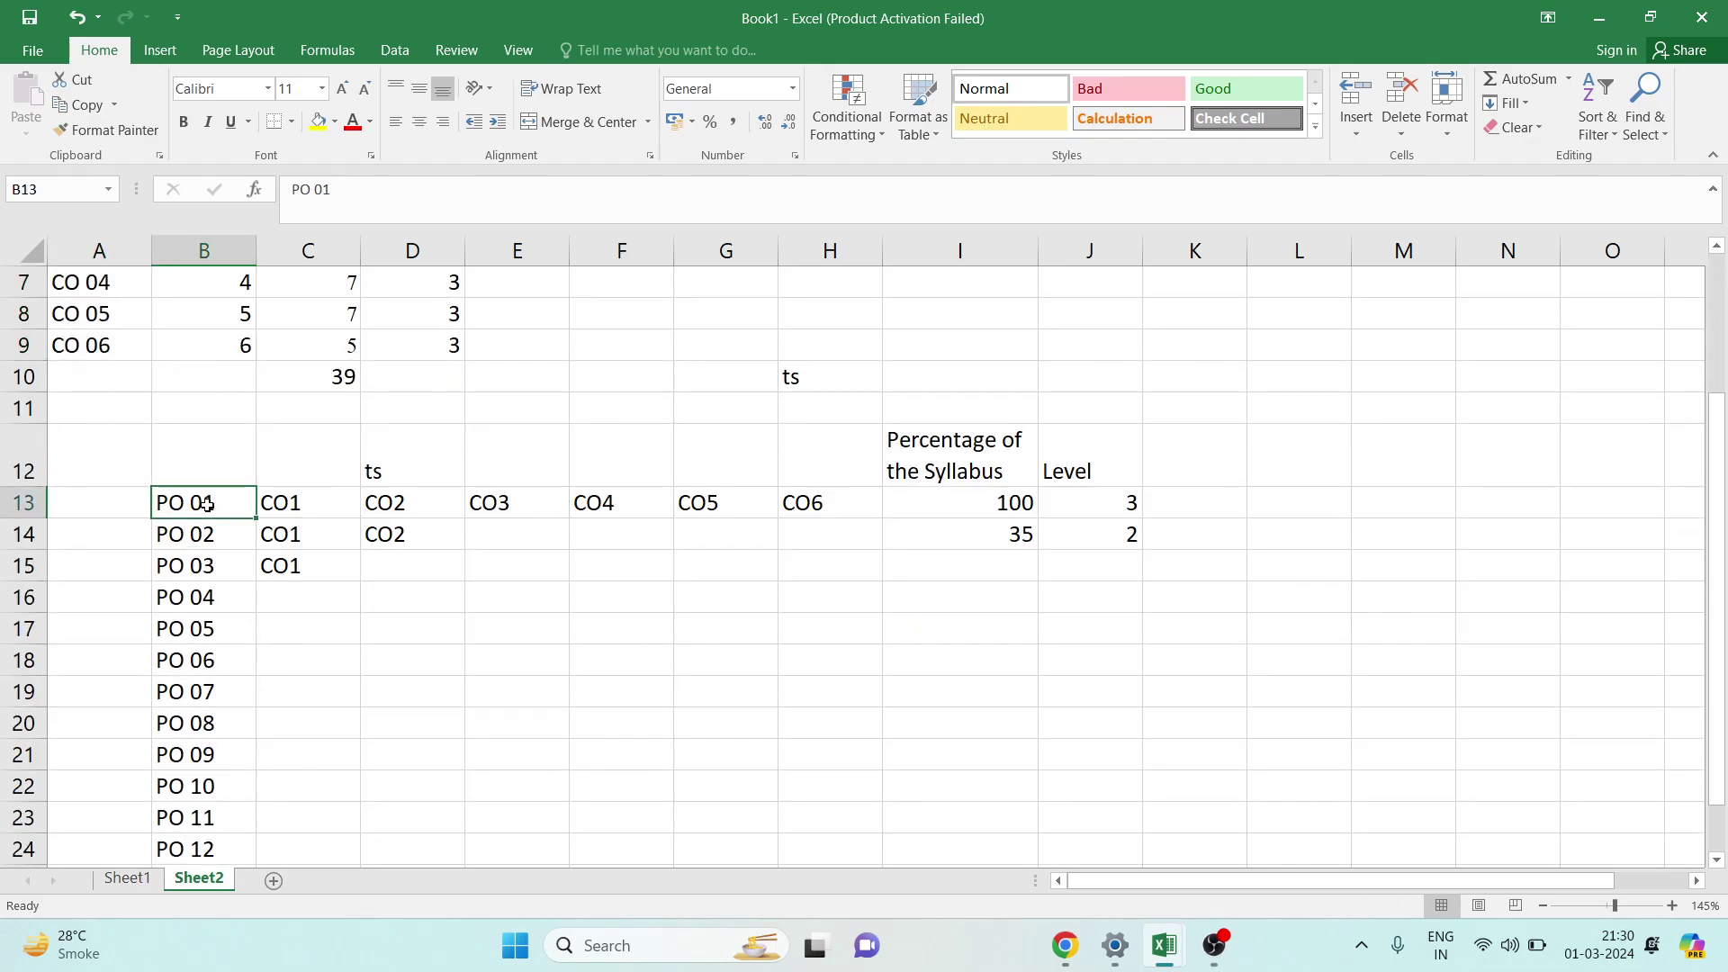
key(Right)
key(Right)
key(Right)
key(Right)
key(Right)
key(Right)
key(Right)
key(Right)
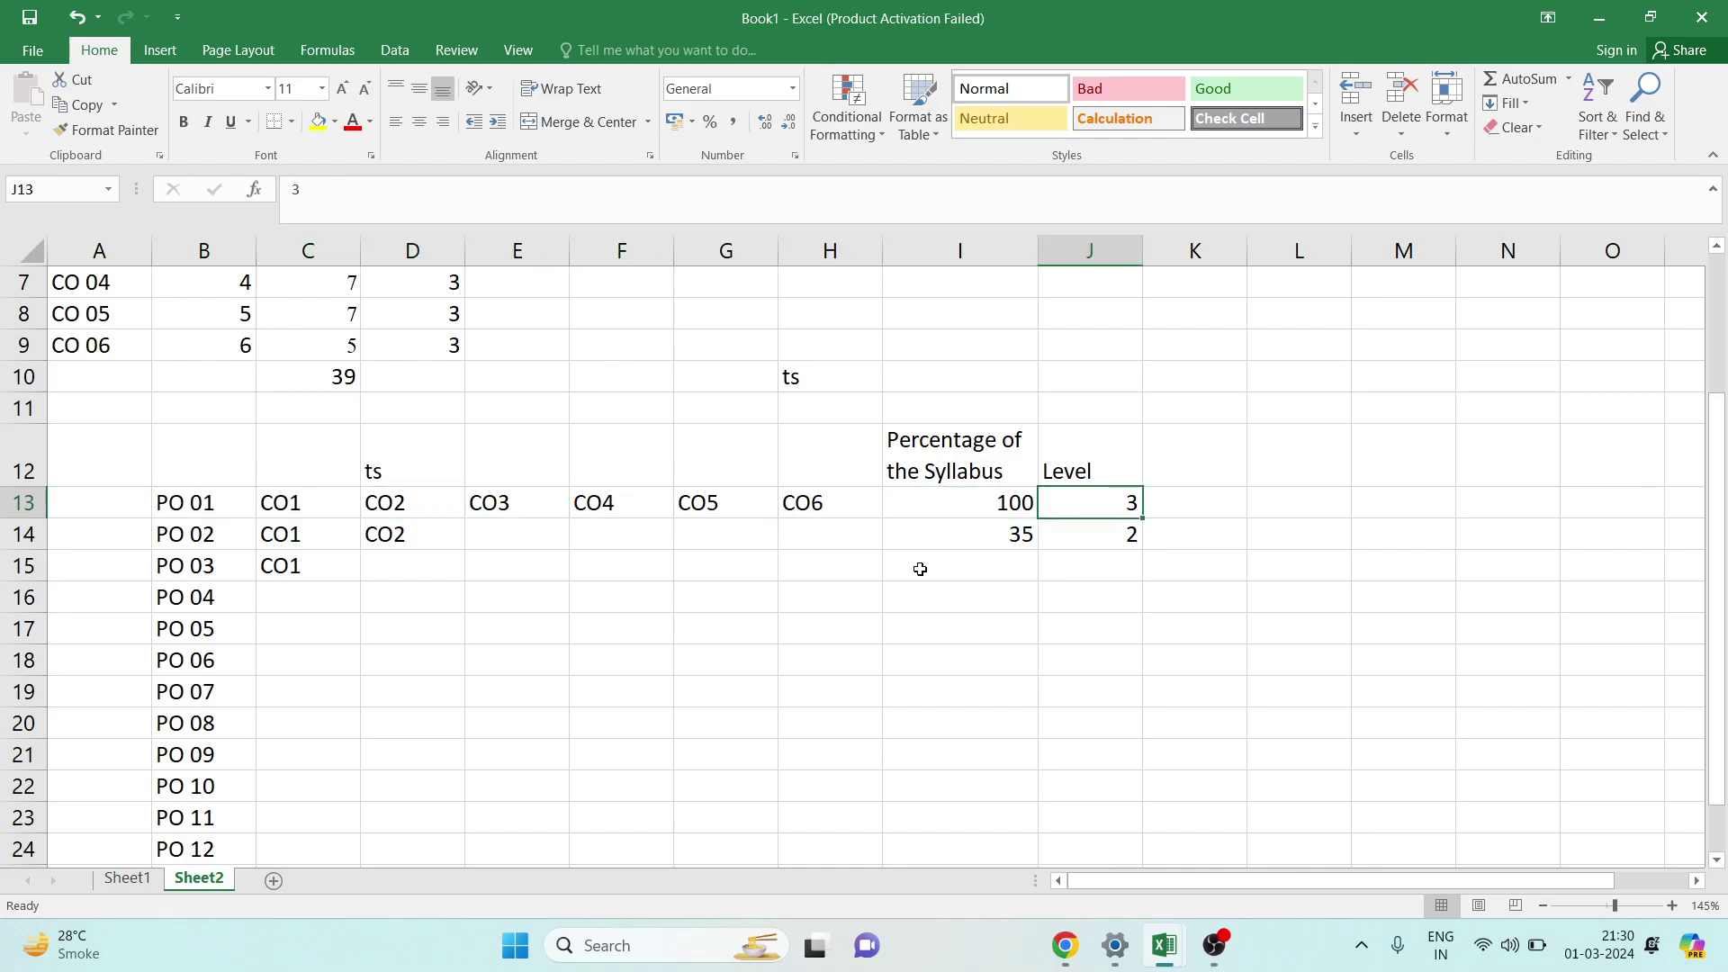
click(977, 506)
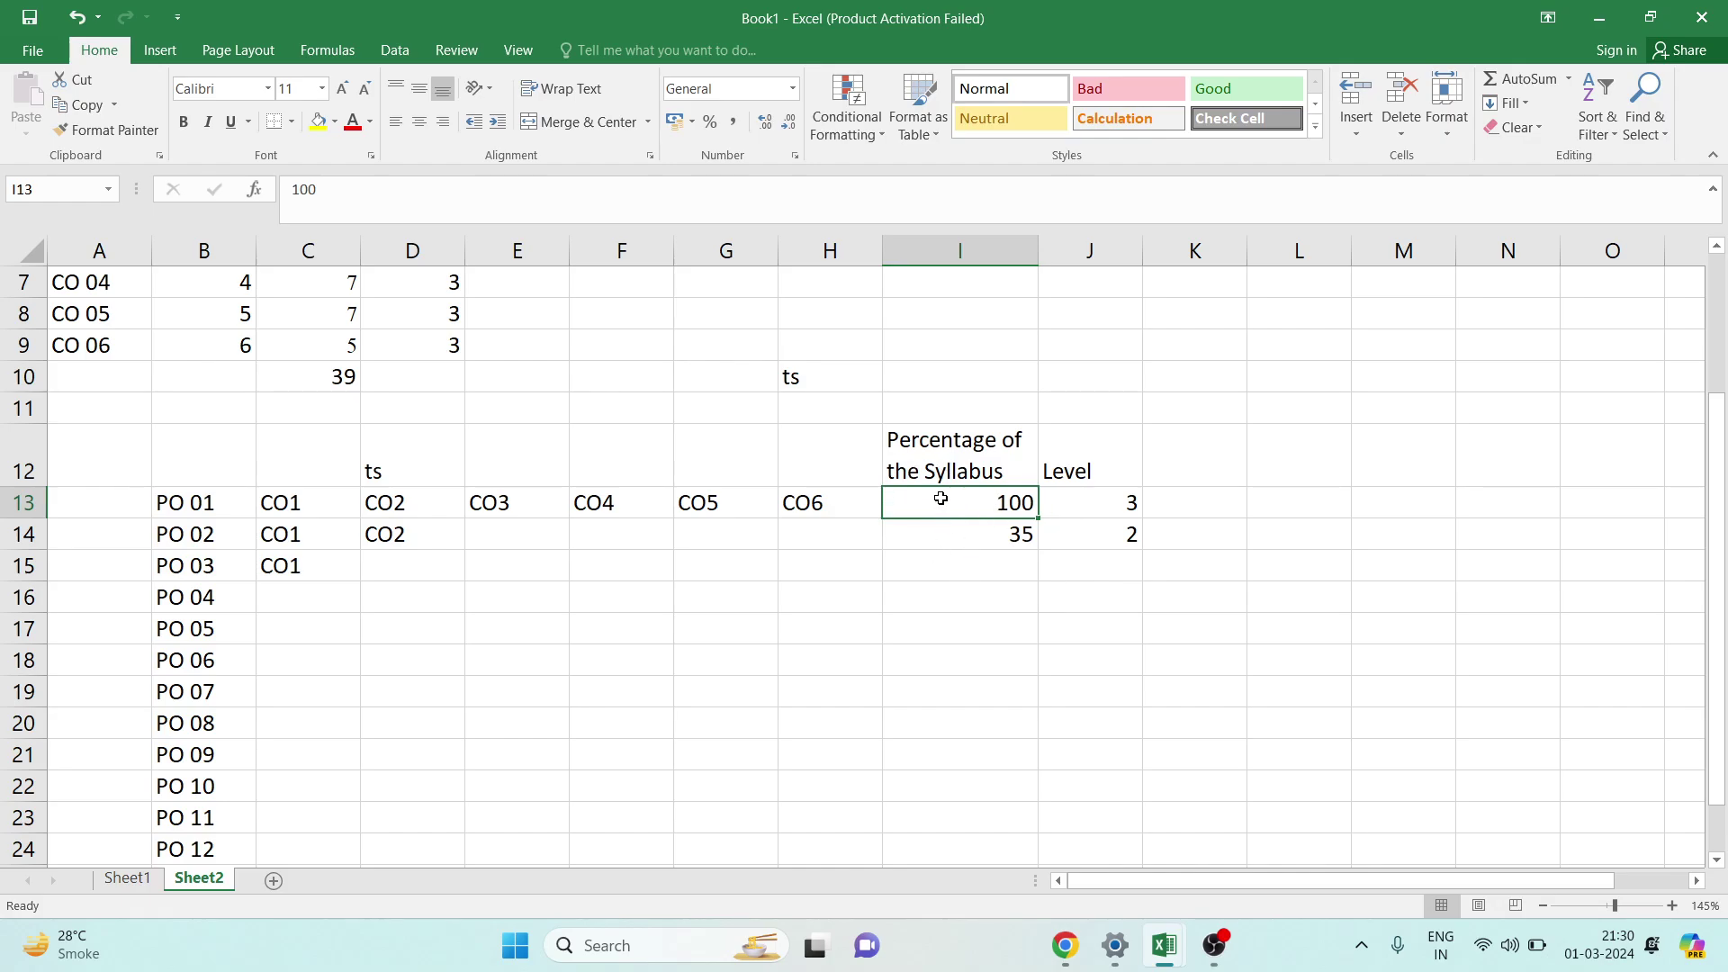
click(1101, 512)
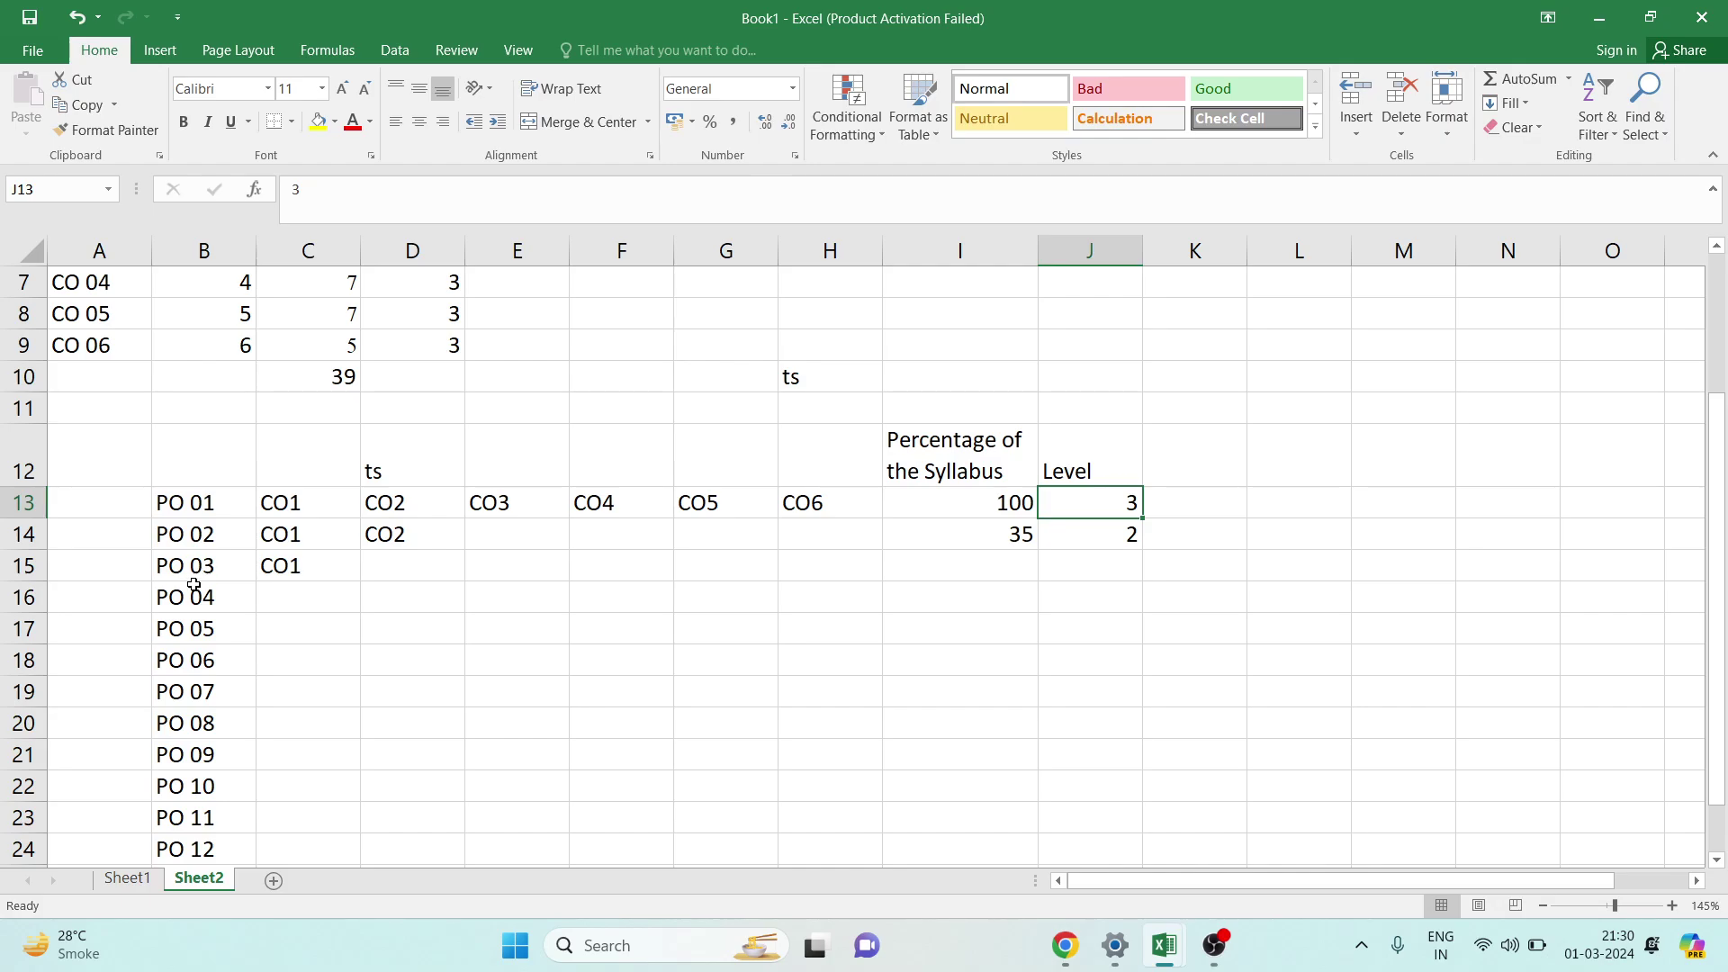
Check the hours for CO 01 (9) and CO 02 (5).
scroll(193, 587, up, 2)
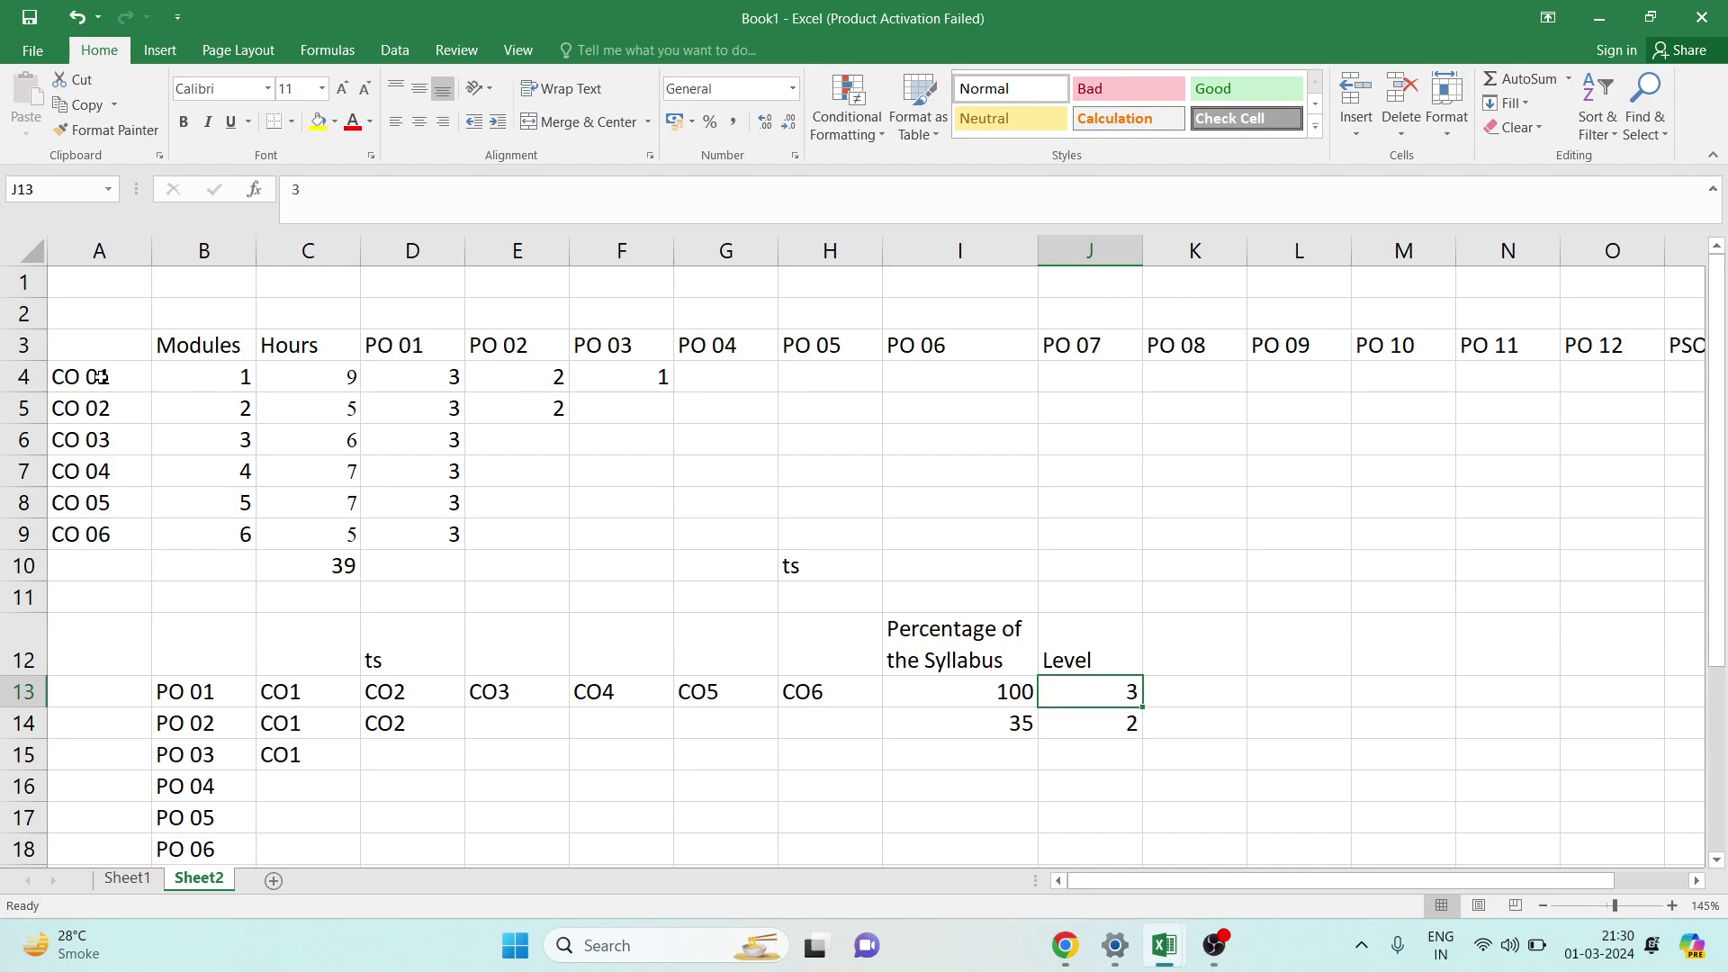
click(100, 408)
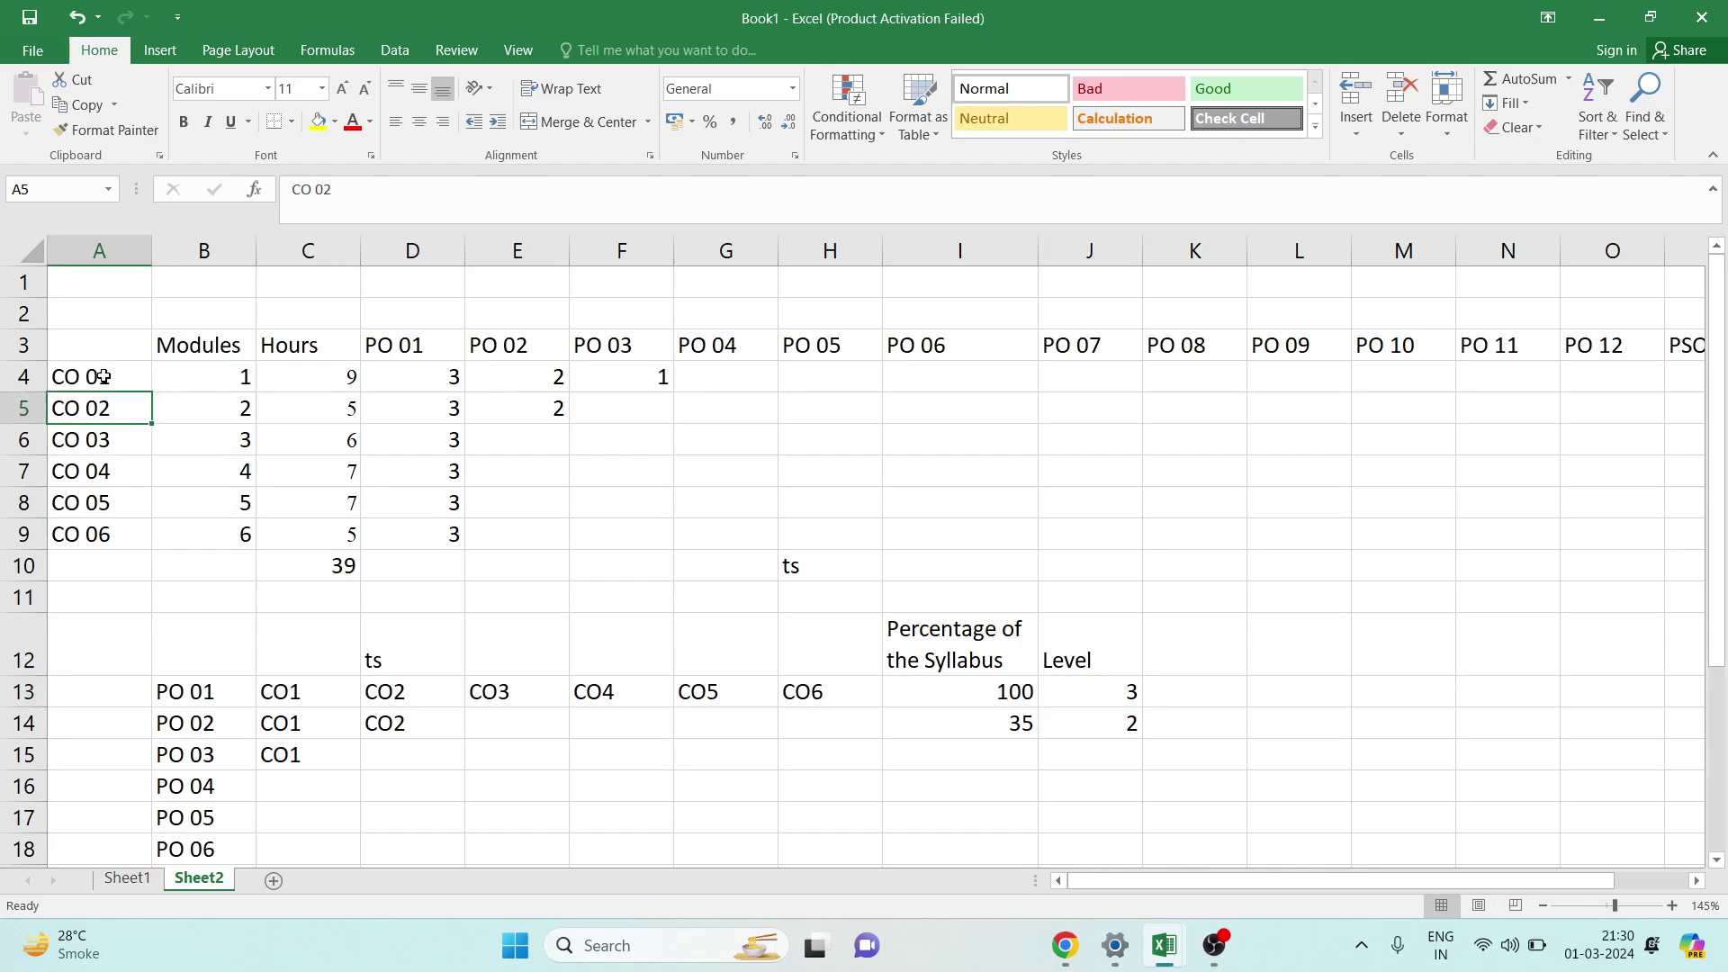
click(104, 377)
click(335, 385)
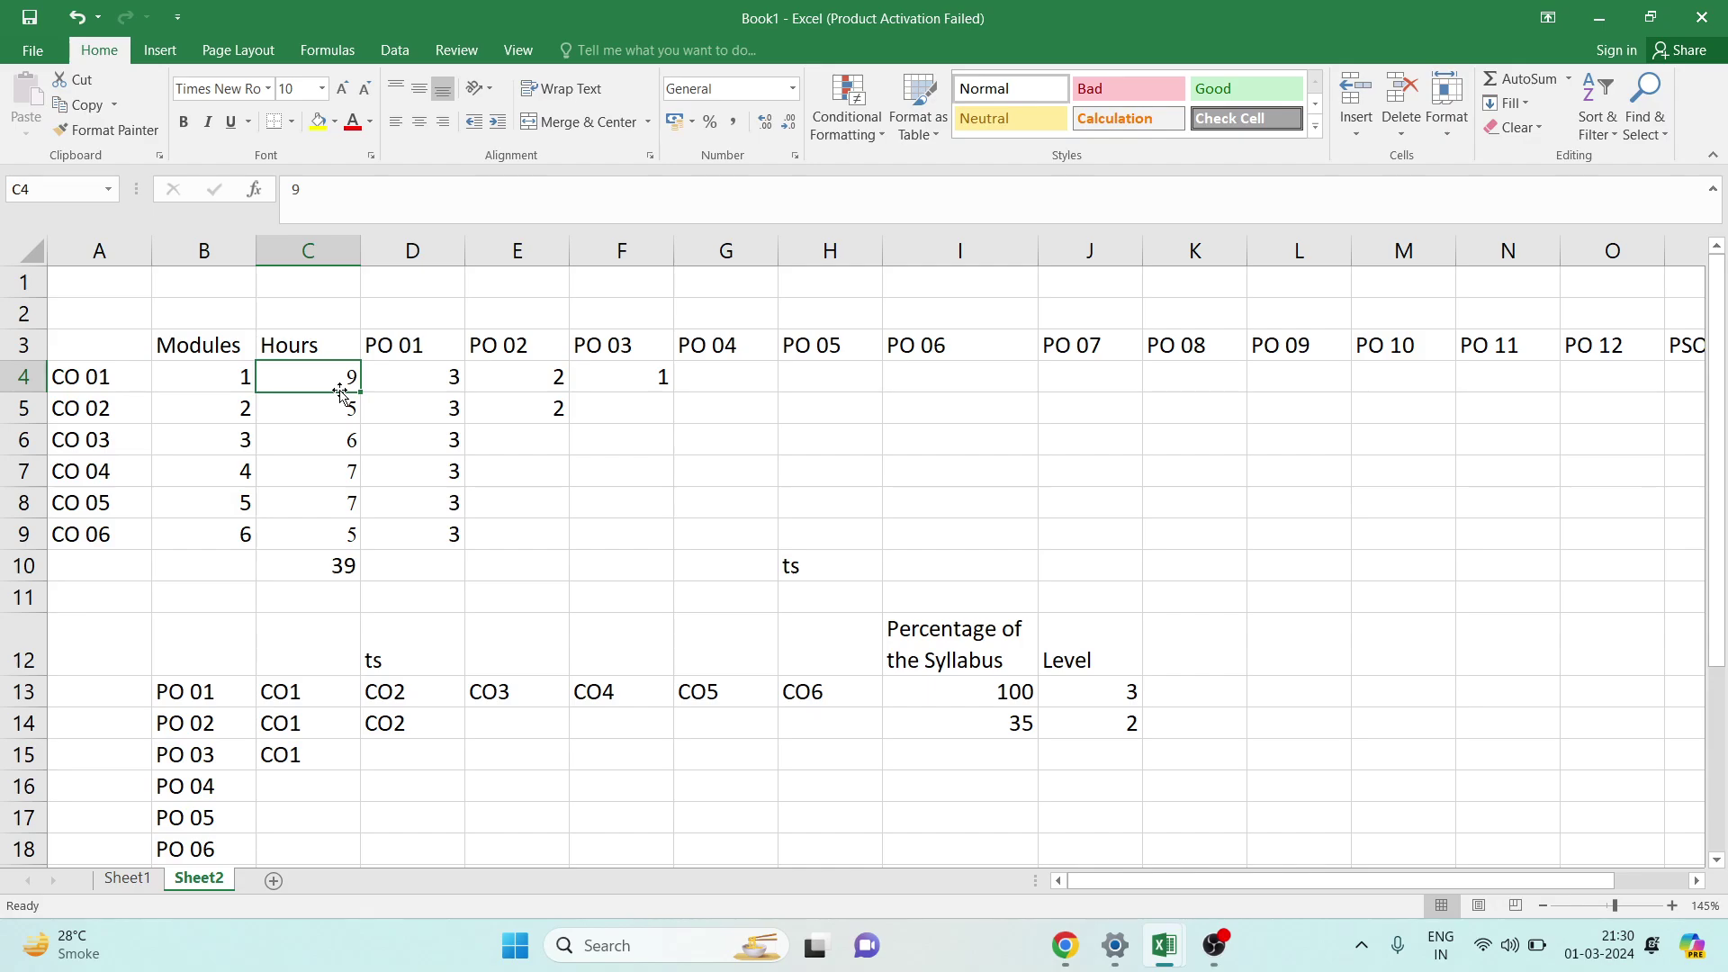
click(145, 412)
click(325, 413)
Check PO 02's CO1 and CO2 entries in the lower table.
scroll(339, 473, down, 1)
scroll(339, 387, up, 1)
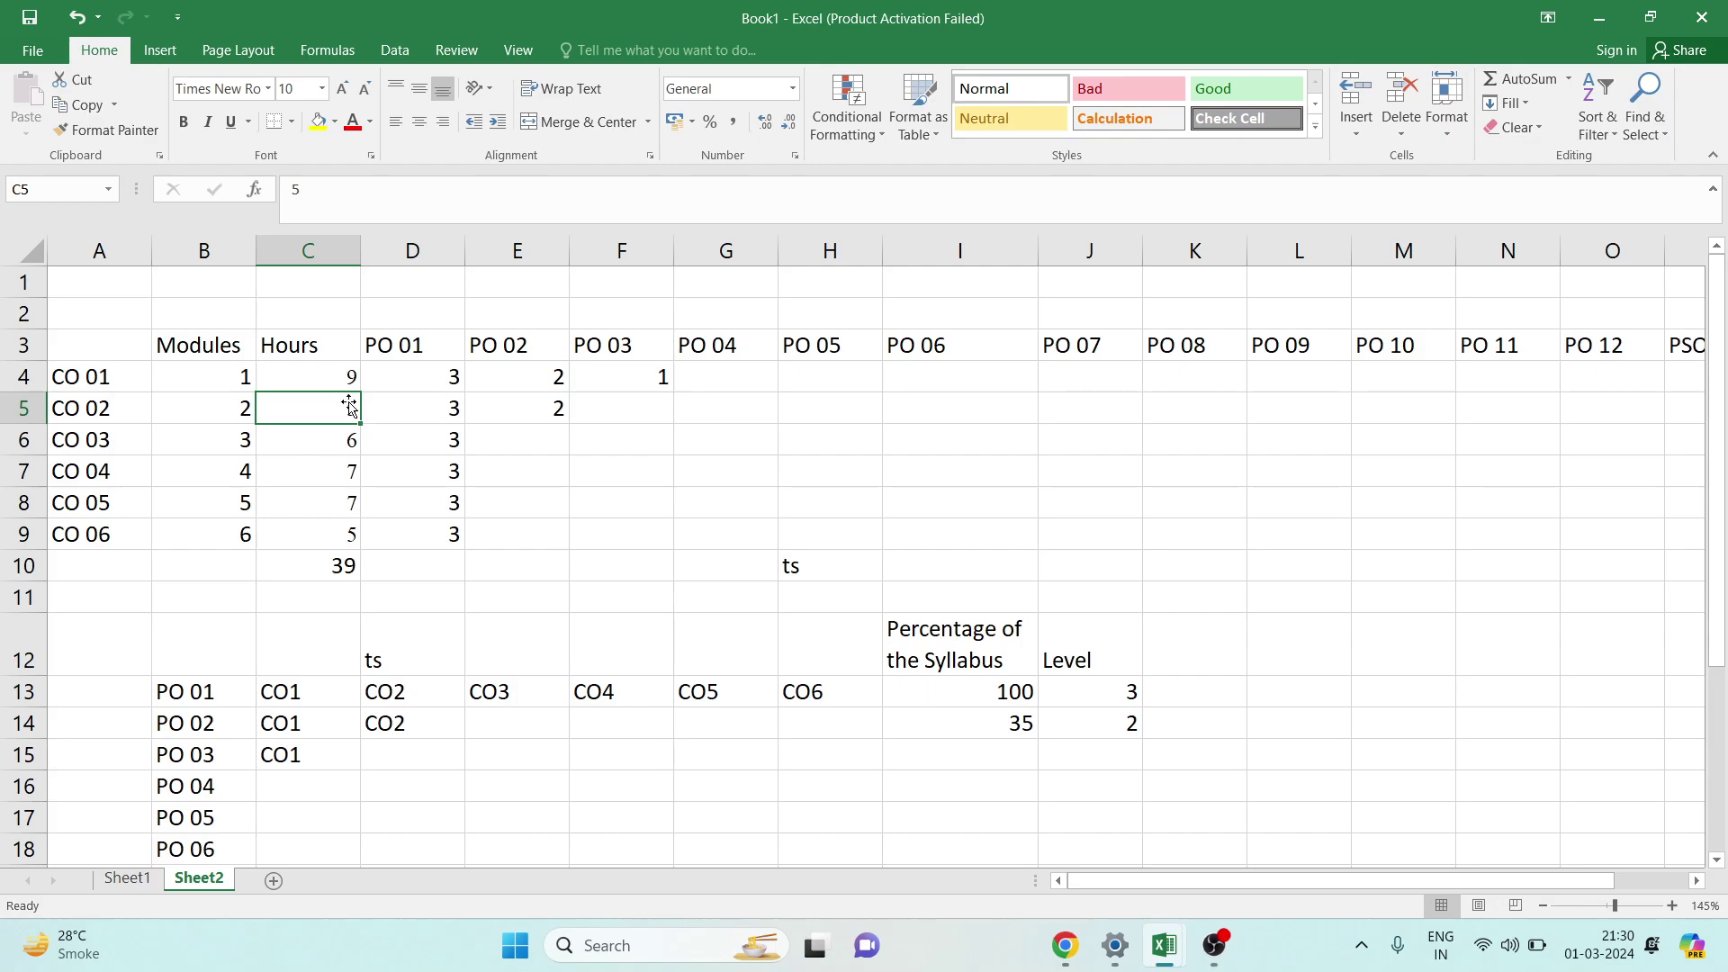
scroll(332, 643, down, 2)
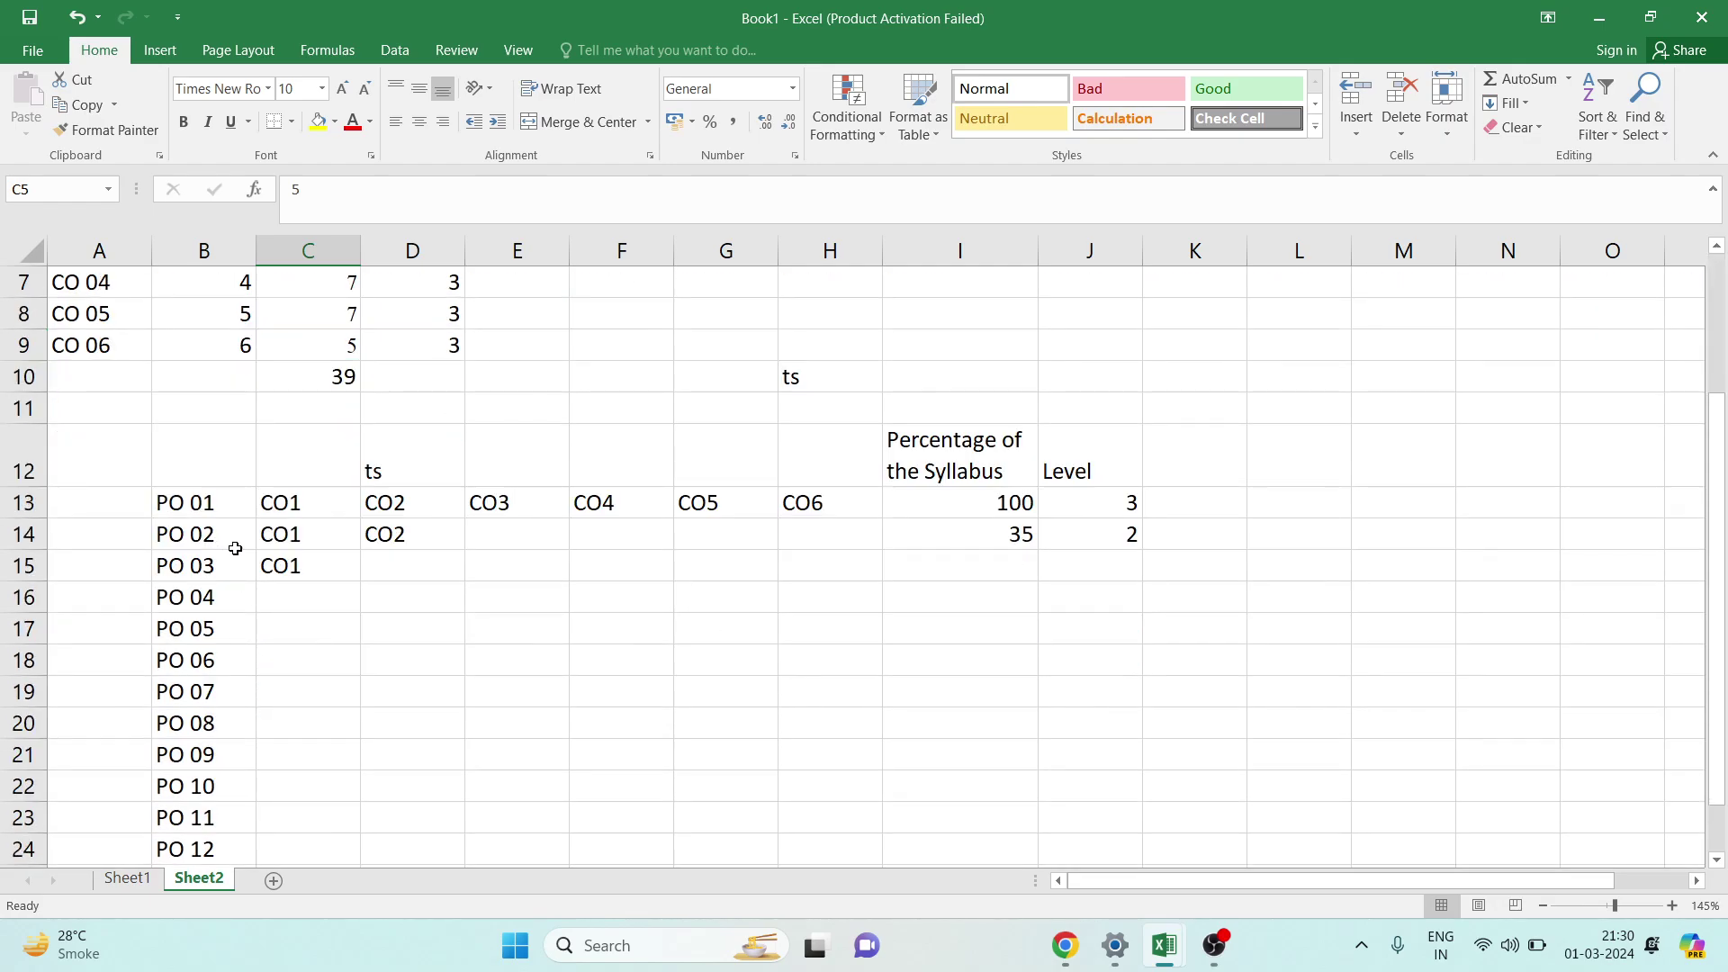
click(297, 535)
click(419, 554)
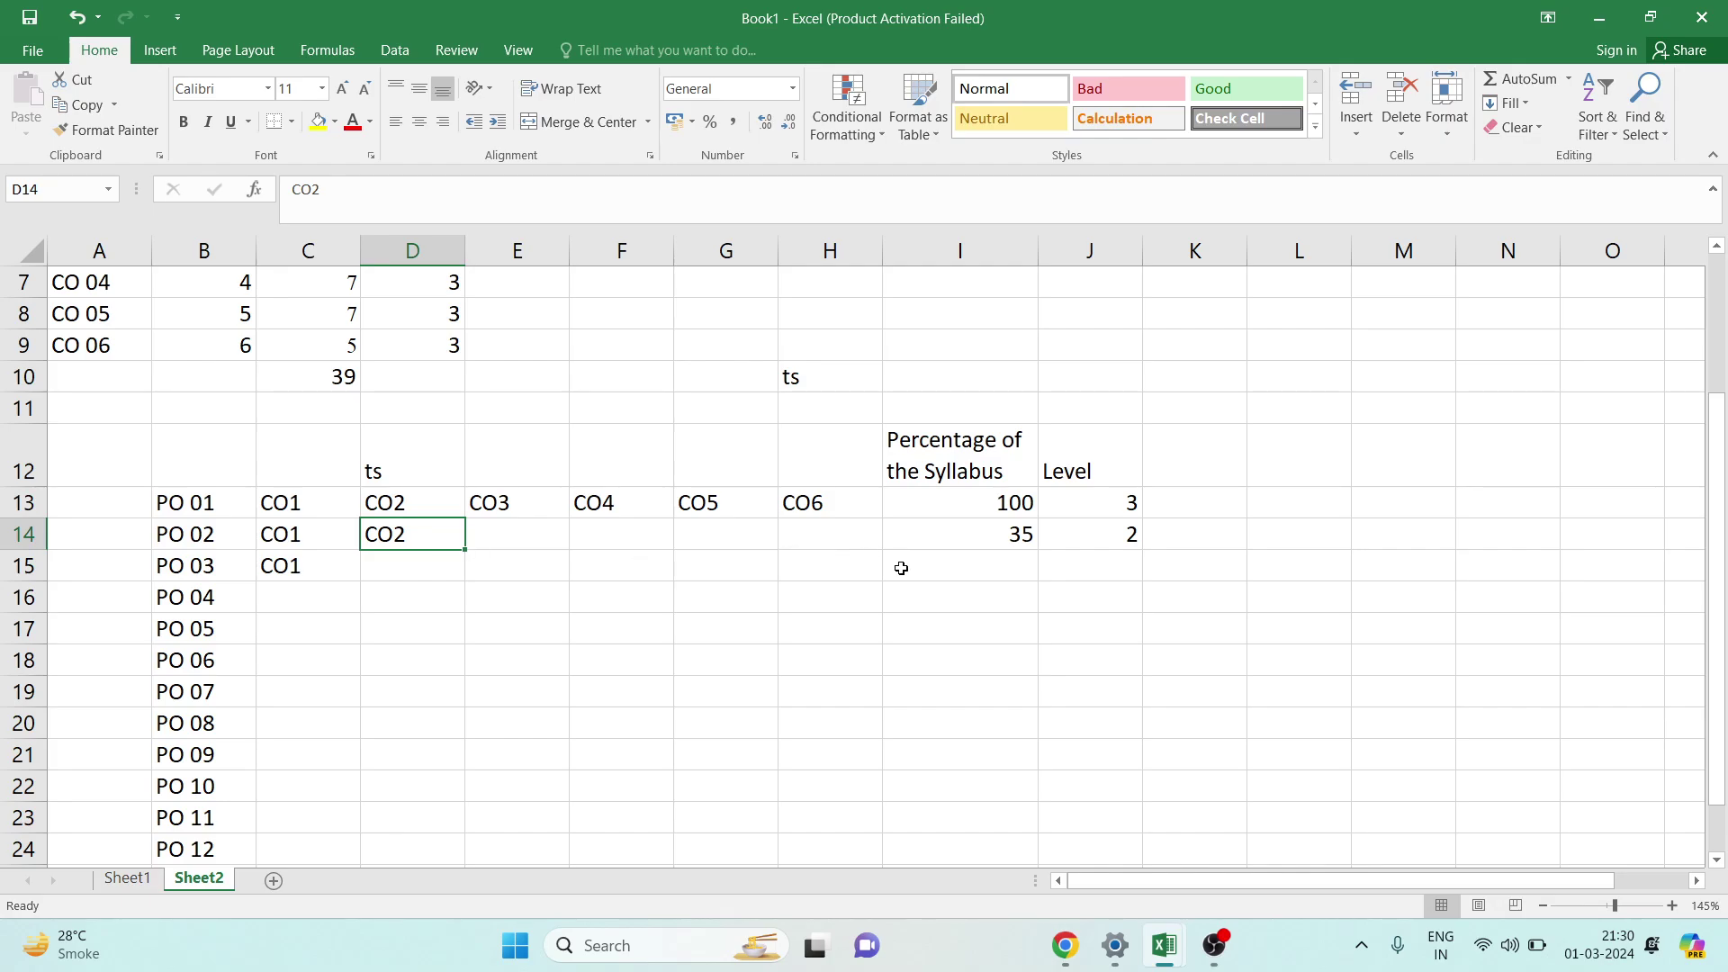
Inspect the total hours formula in C10 and PO 02's values of 35 and level 2.
scroll(691, 640, up, 2)
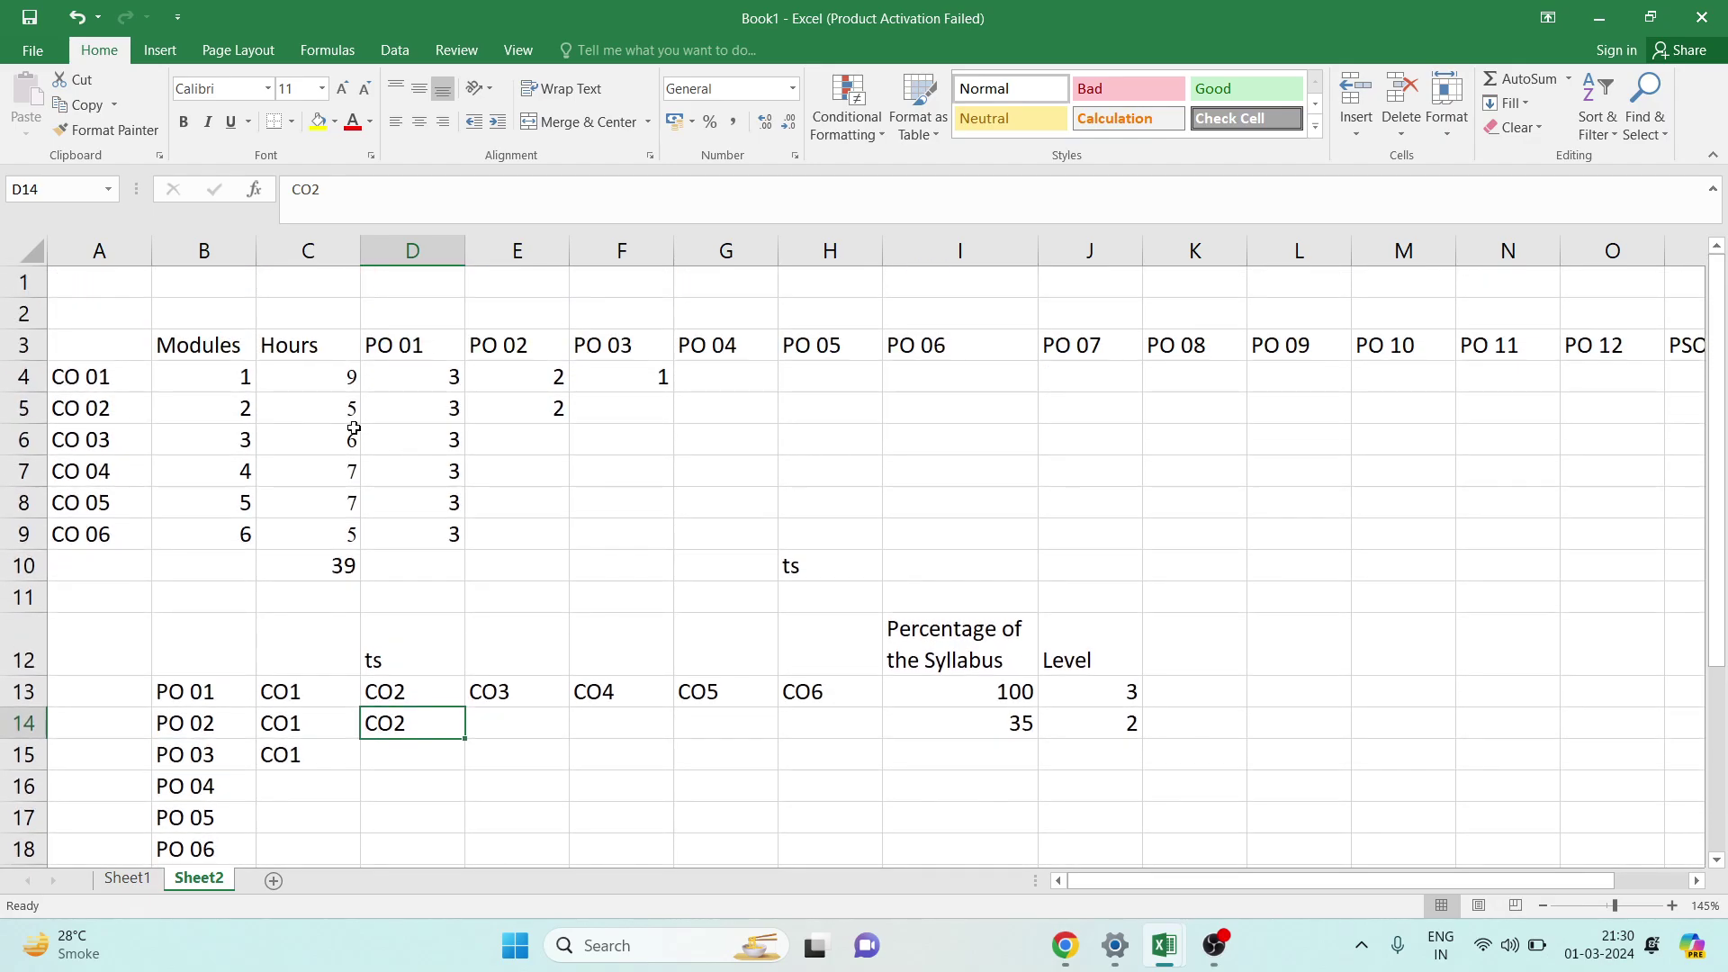
scroll(934, 715, down, 1)
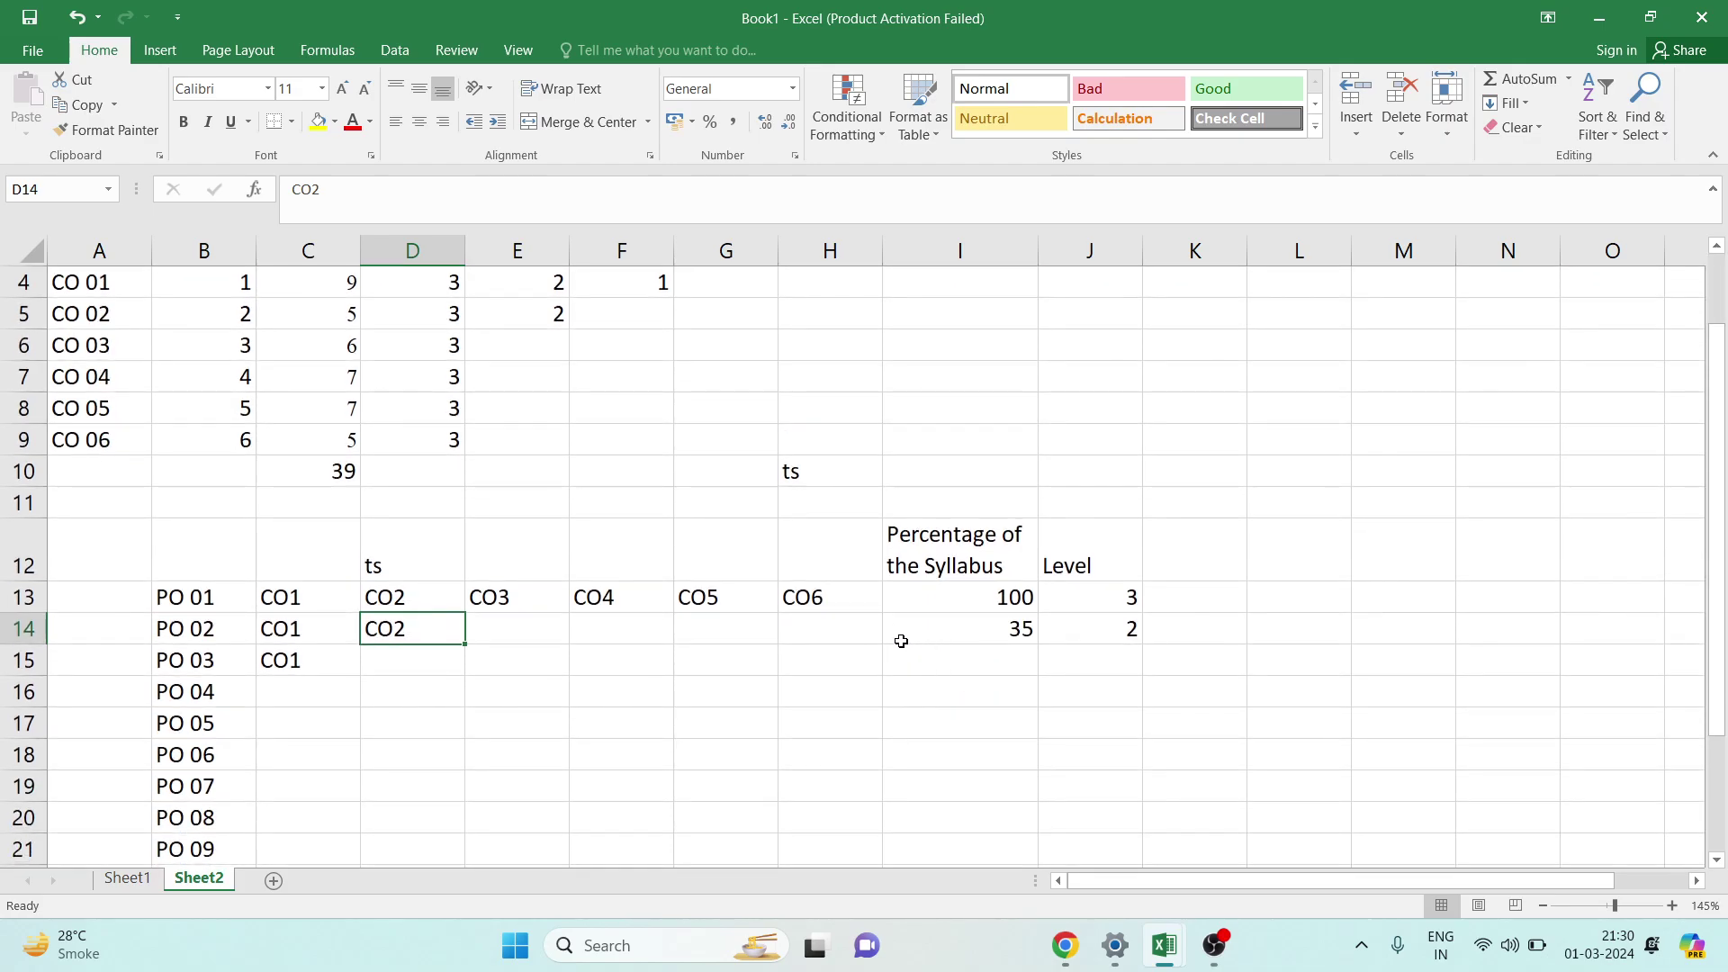
click(311, 477)
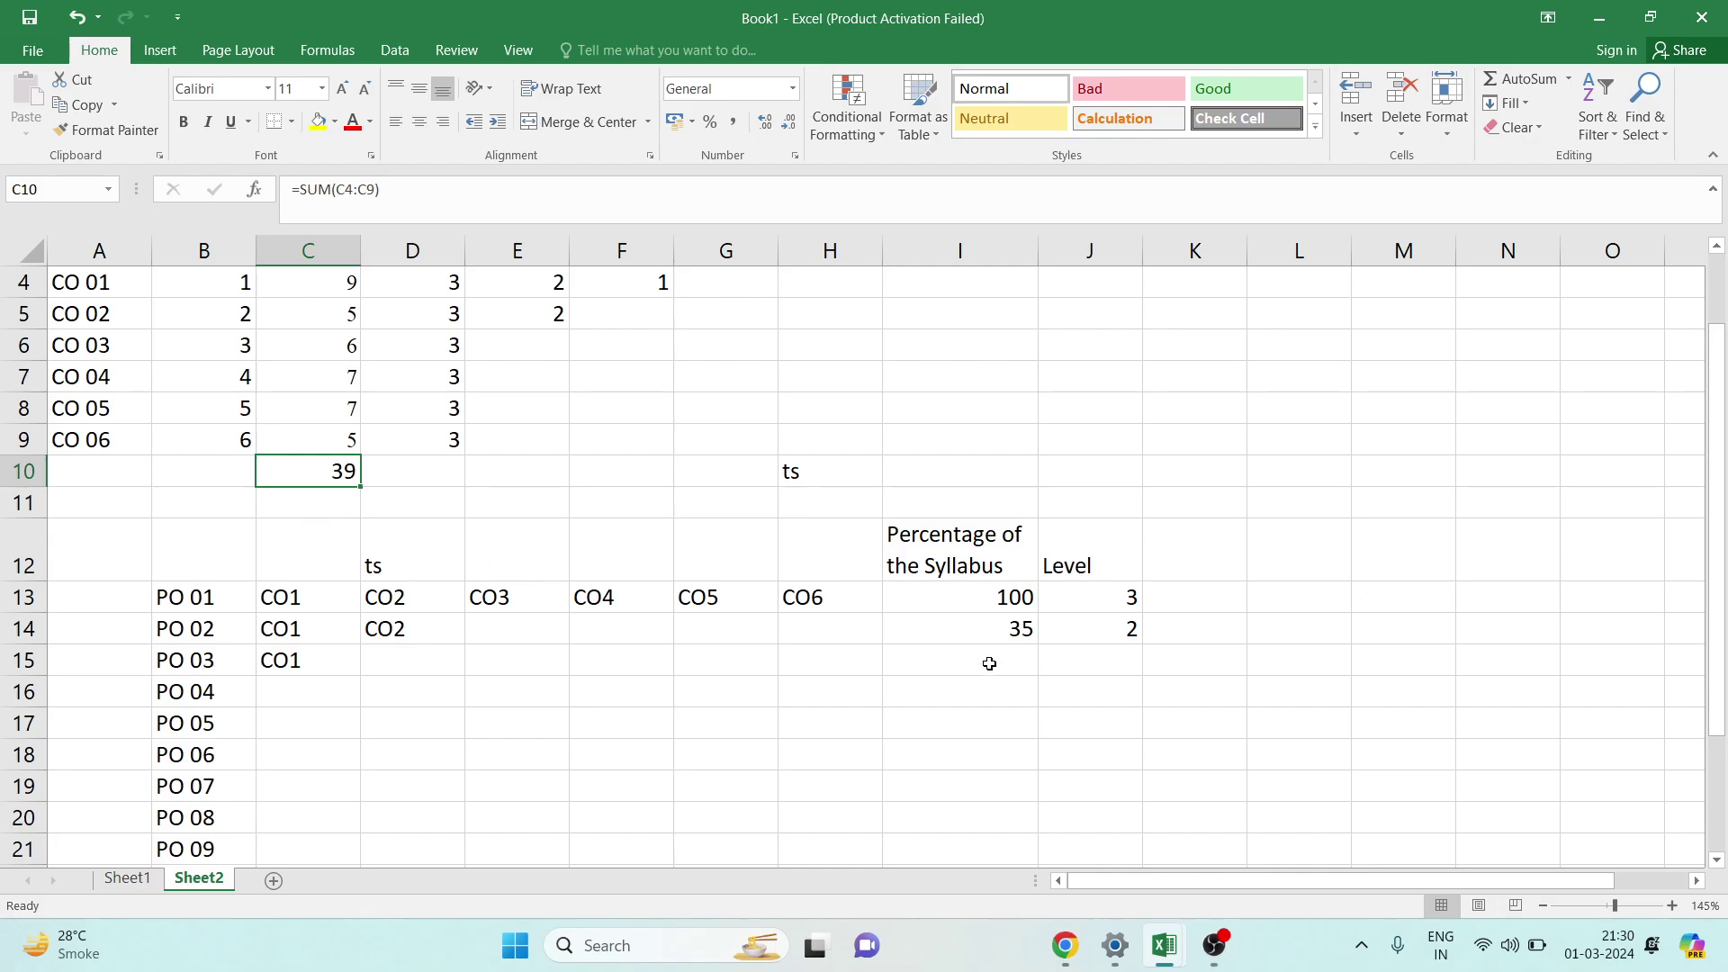
click(988, 638)
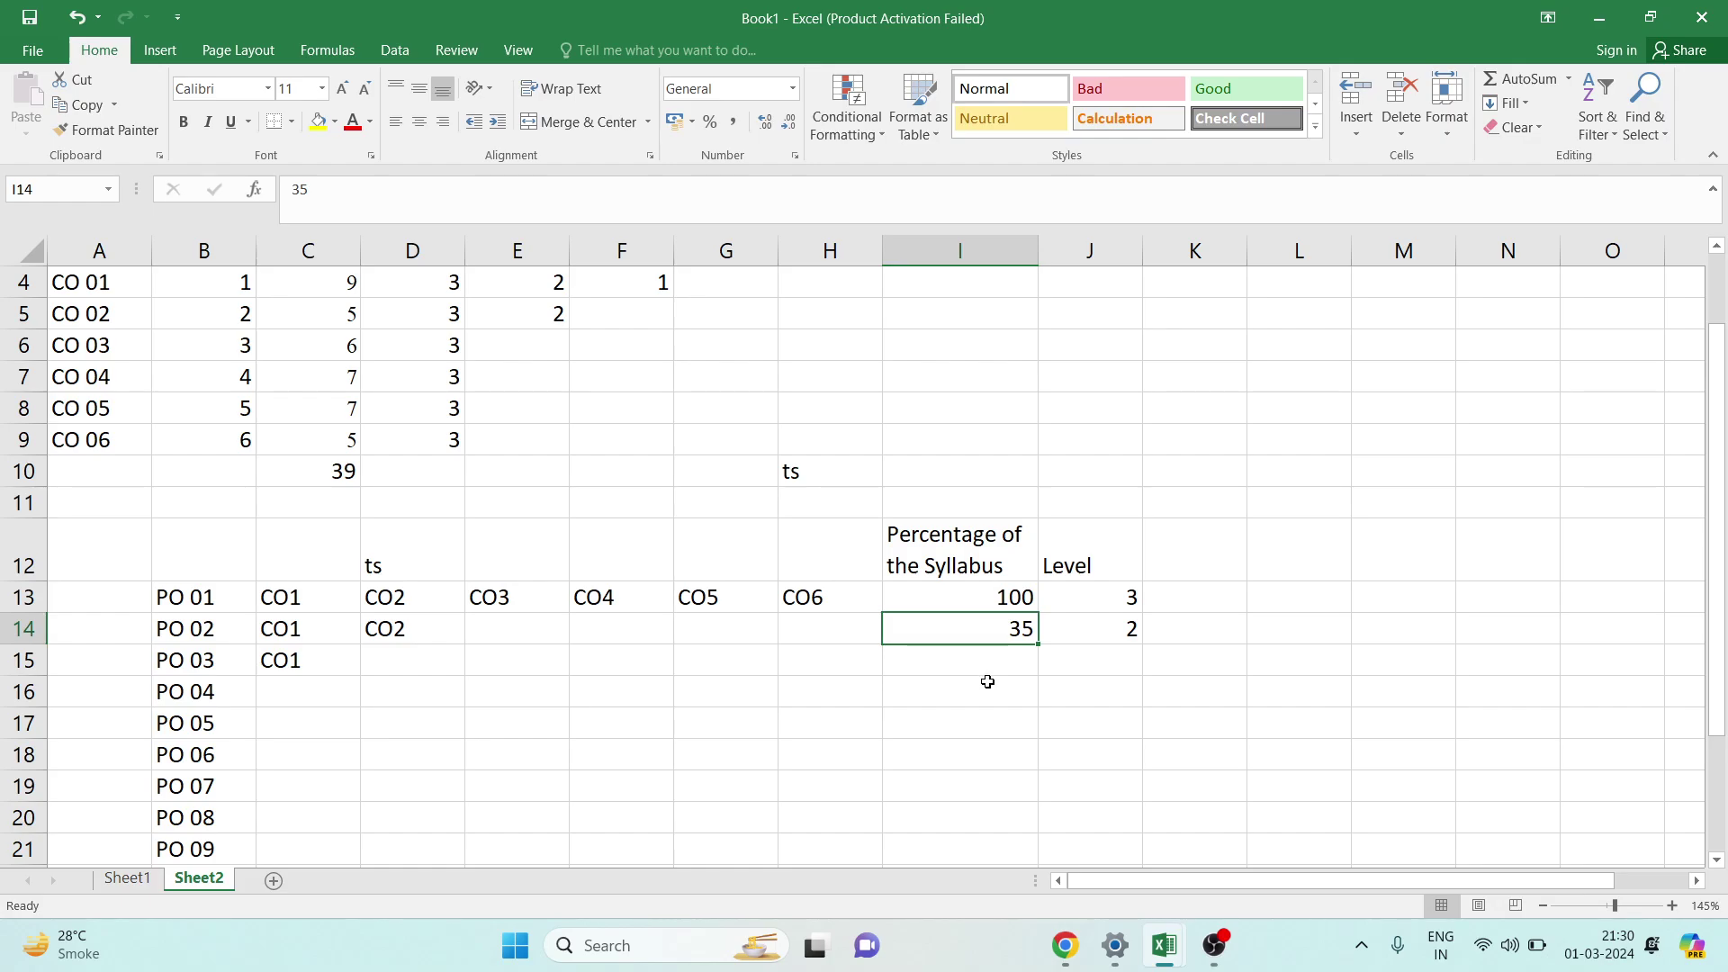
click(1092, 636)
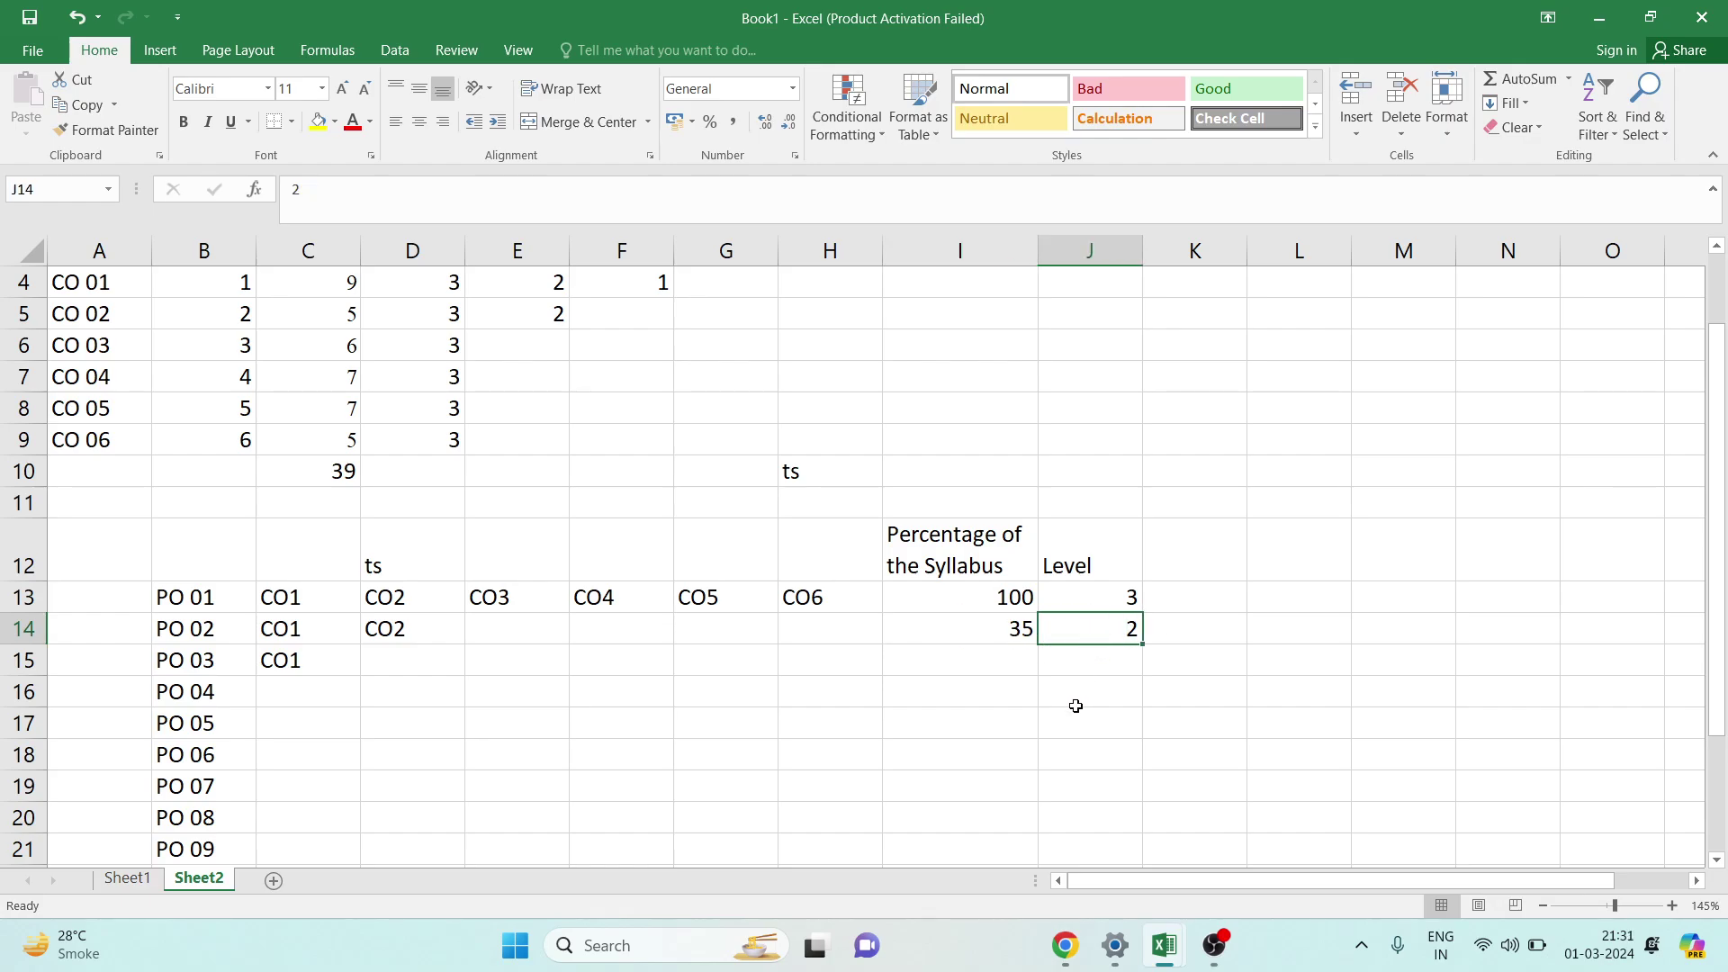
Locate the PO 03 row and compare it against the CO 01 row.
scroll(199, 664, up, 1)
click(199, 664)
click(236, 756)
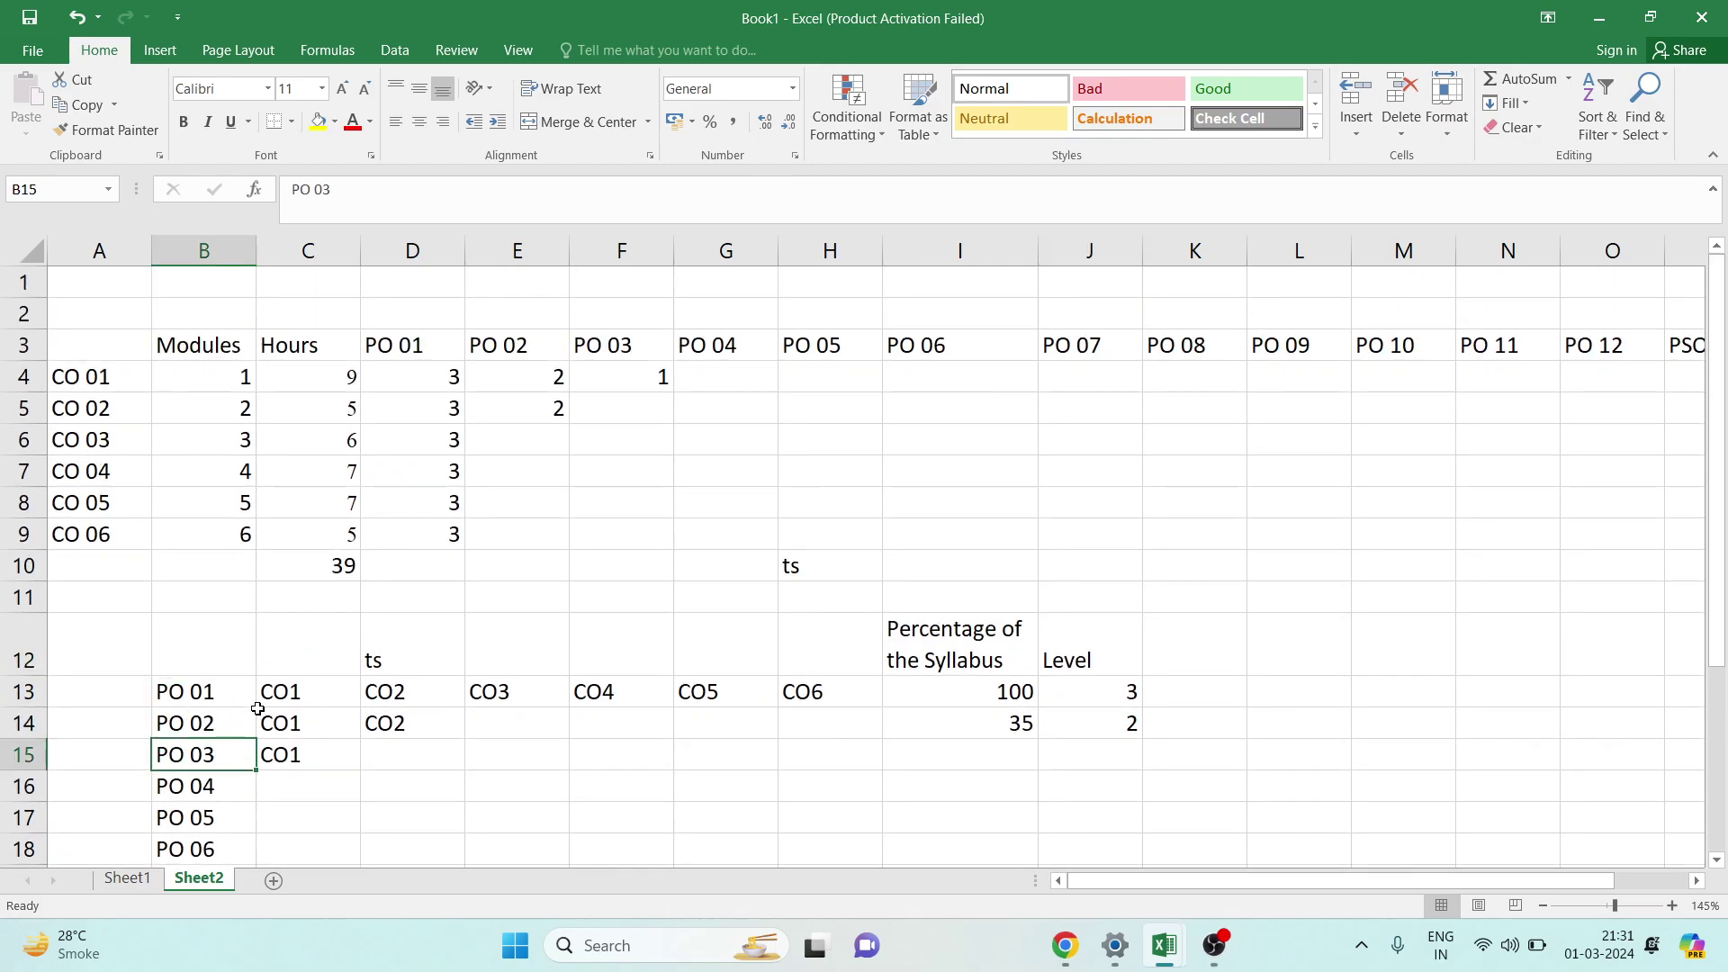
click(97, 376)
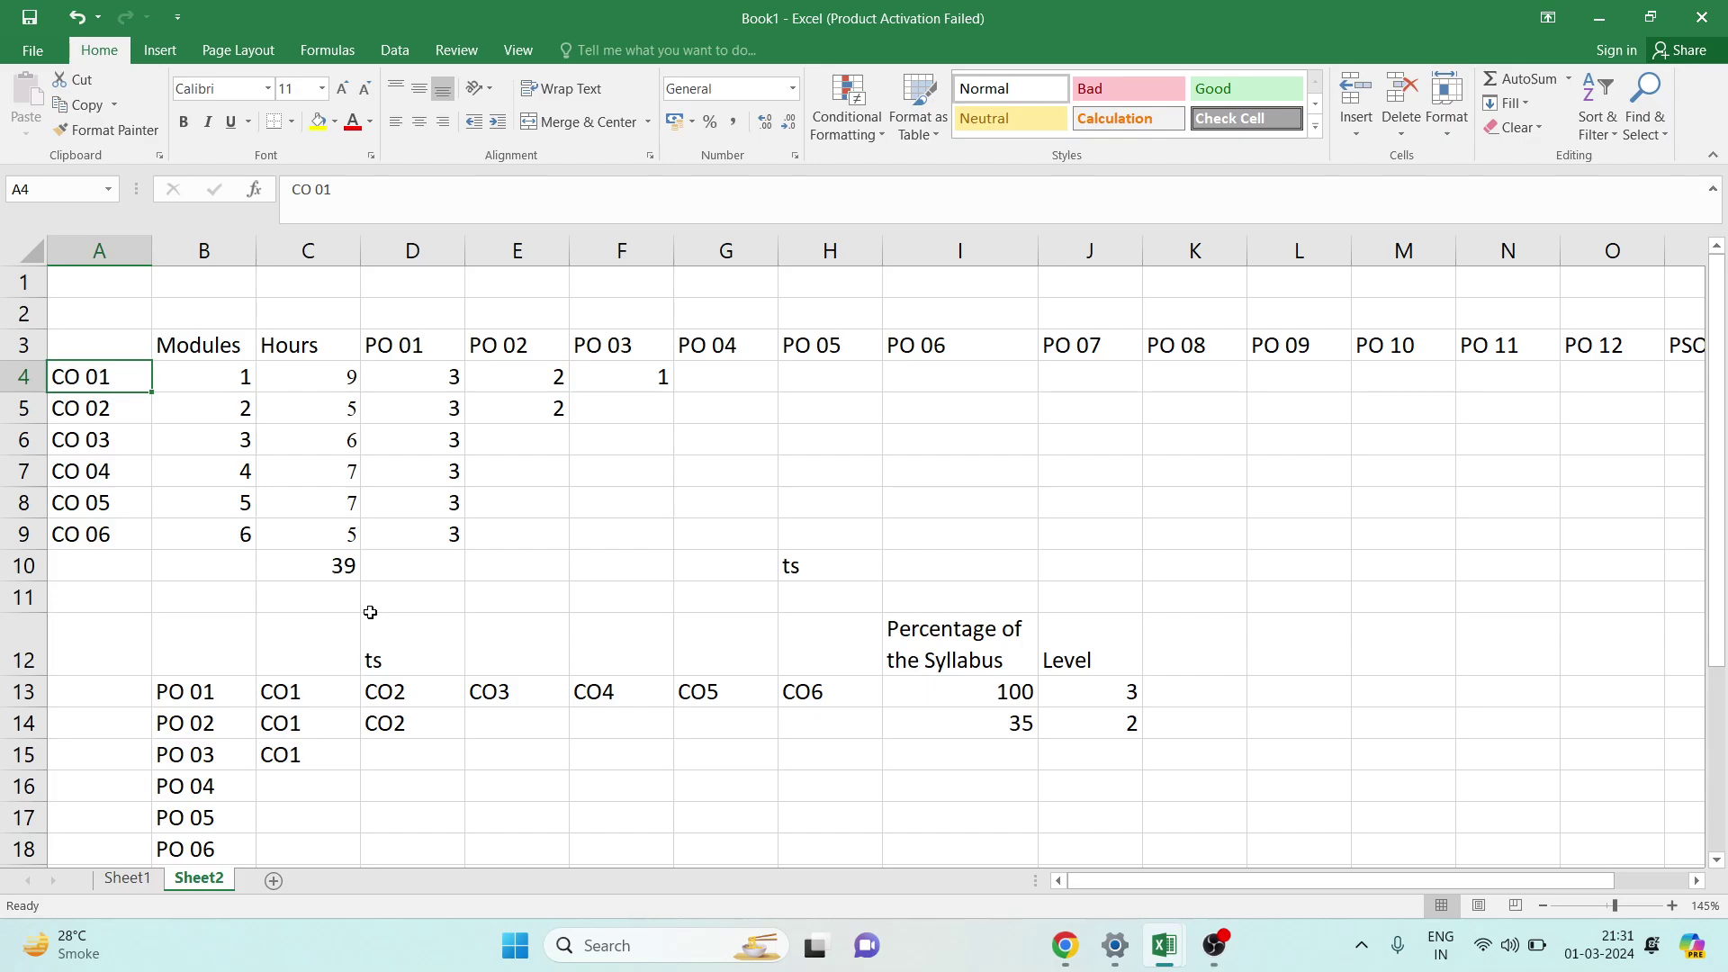
Enter 23 in I15 as PO 03's percentage of syllabus and 1 in J15 as its level.
click(1007, 760)
text(23)
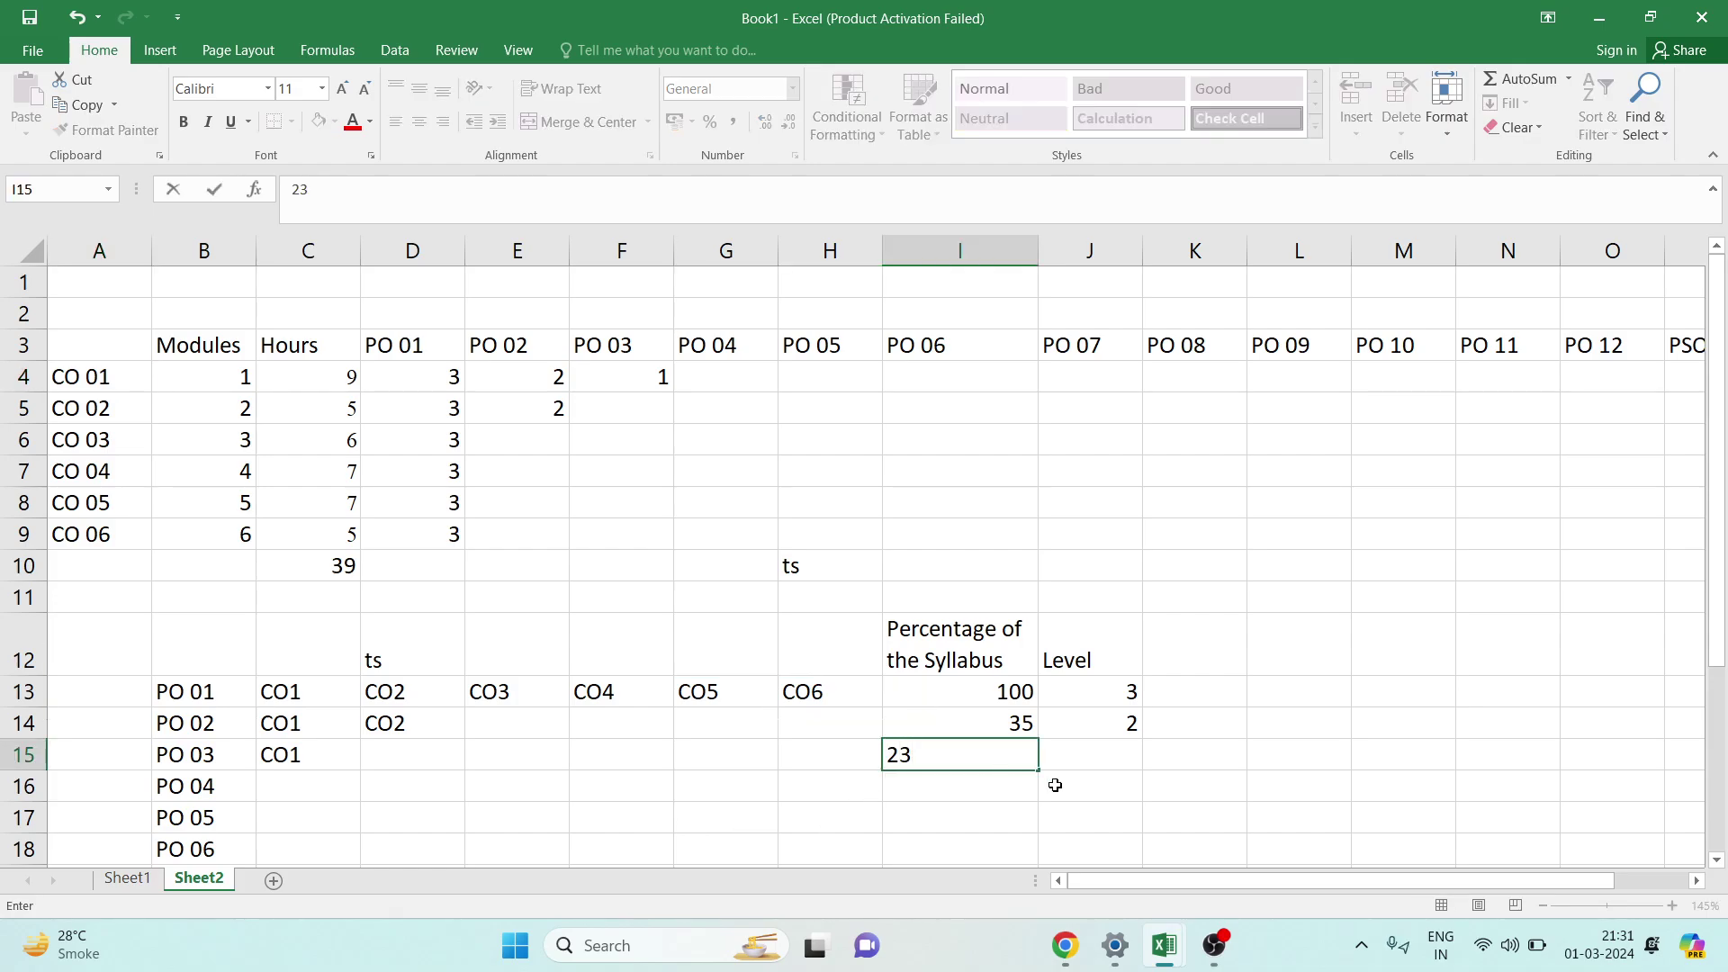
key(Tab)
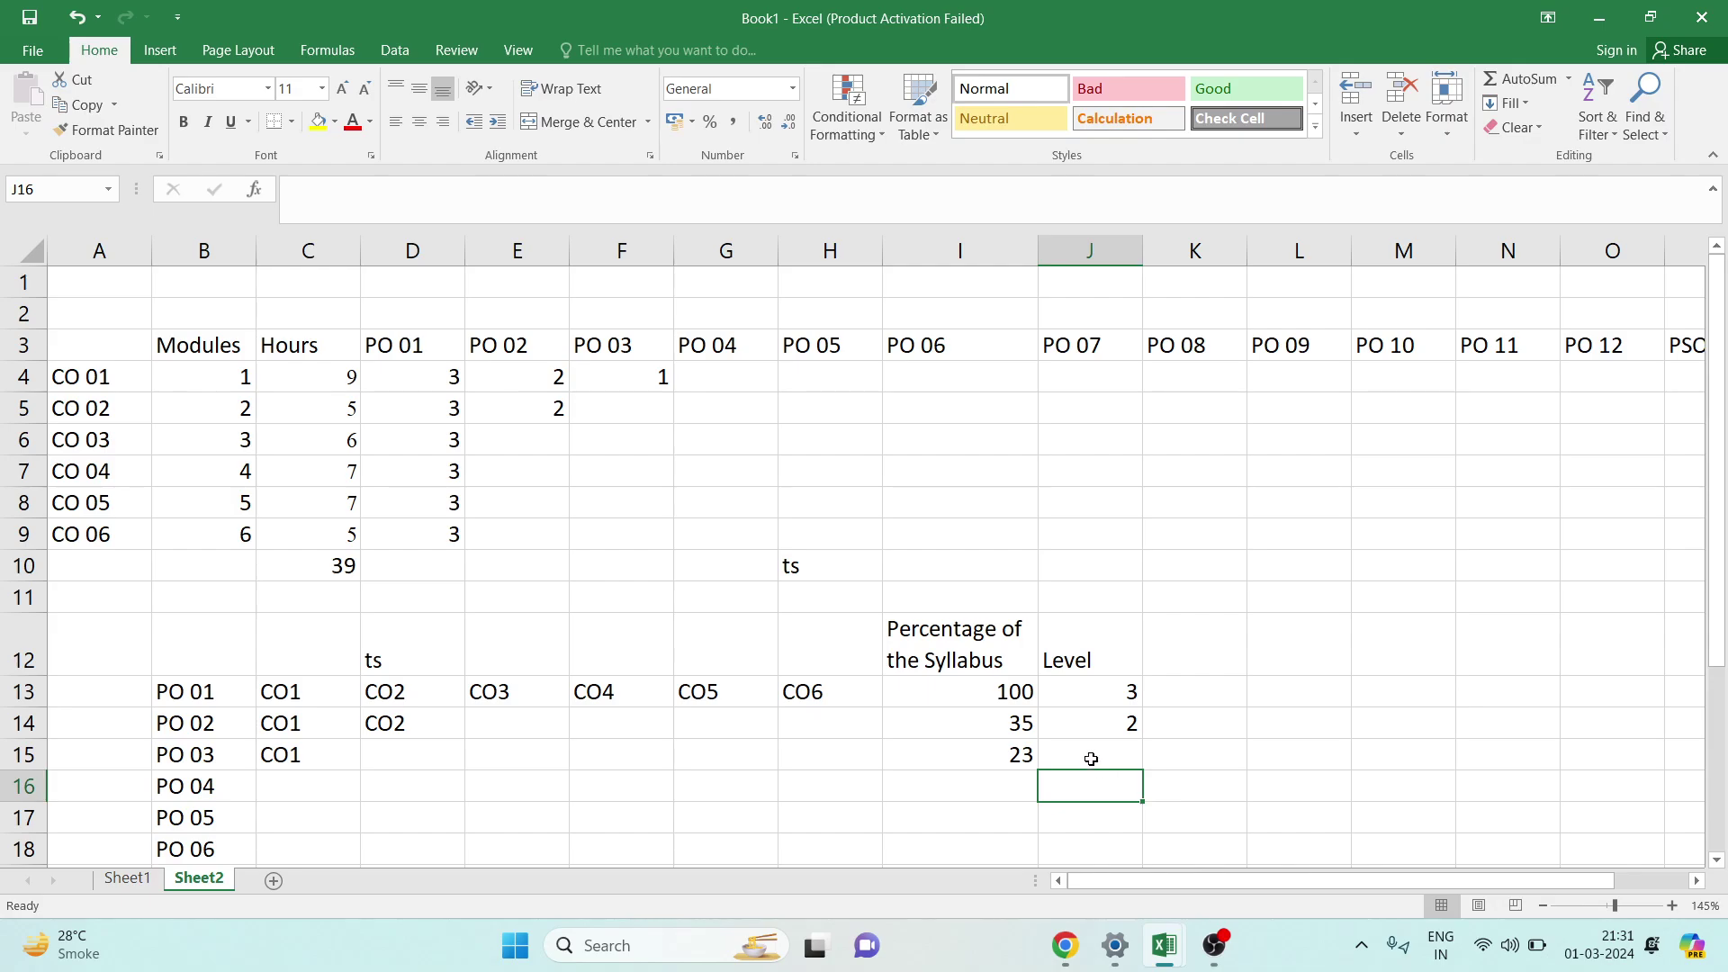
text(1)
key(Tab)
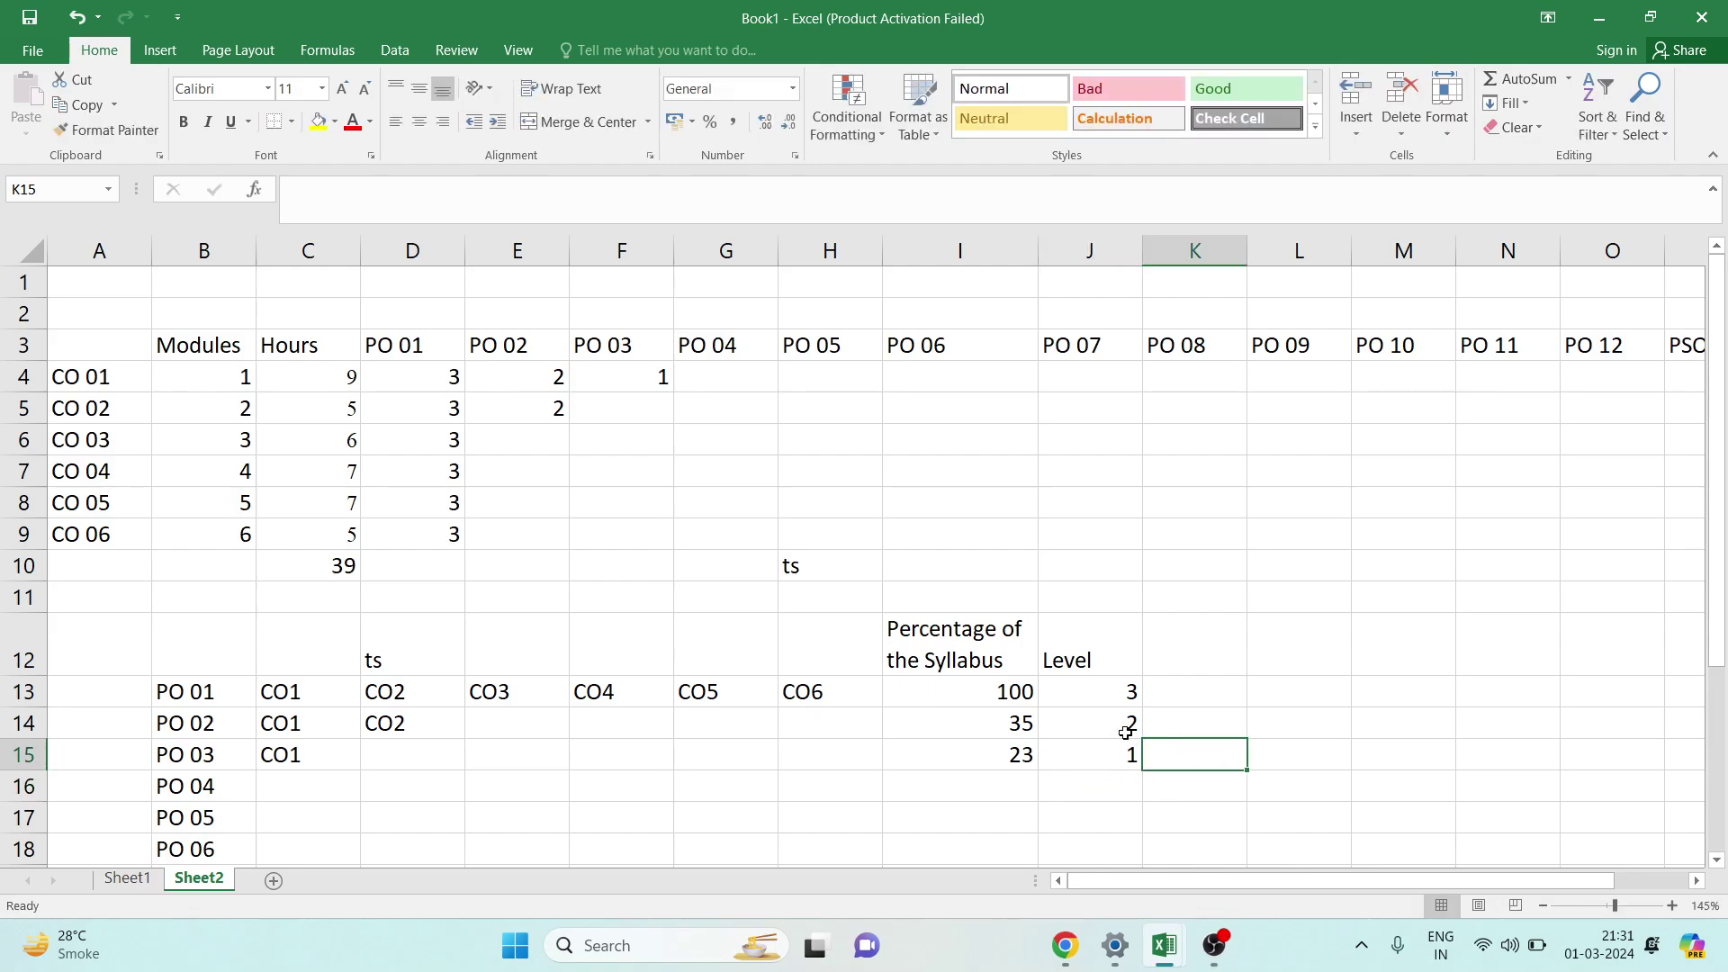
click(655, 382)
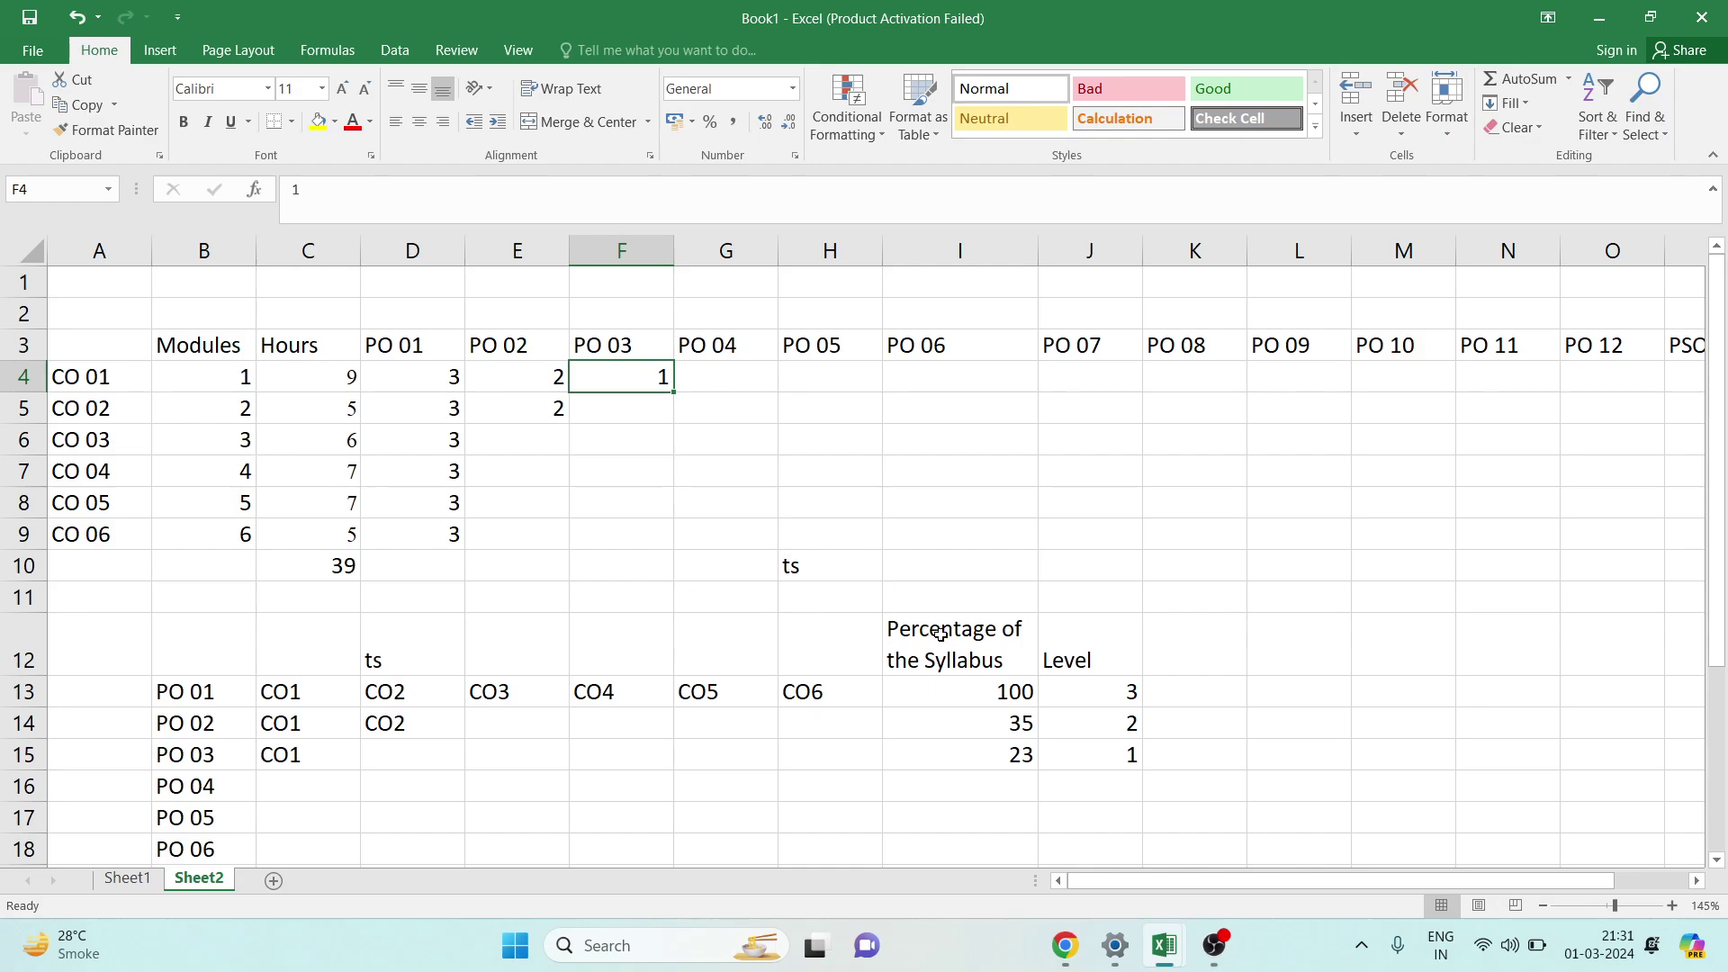
scroll(936, 635, down, 2)
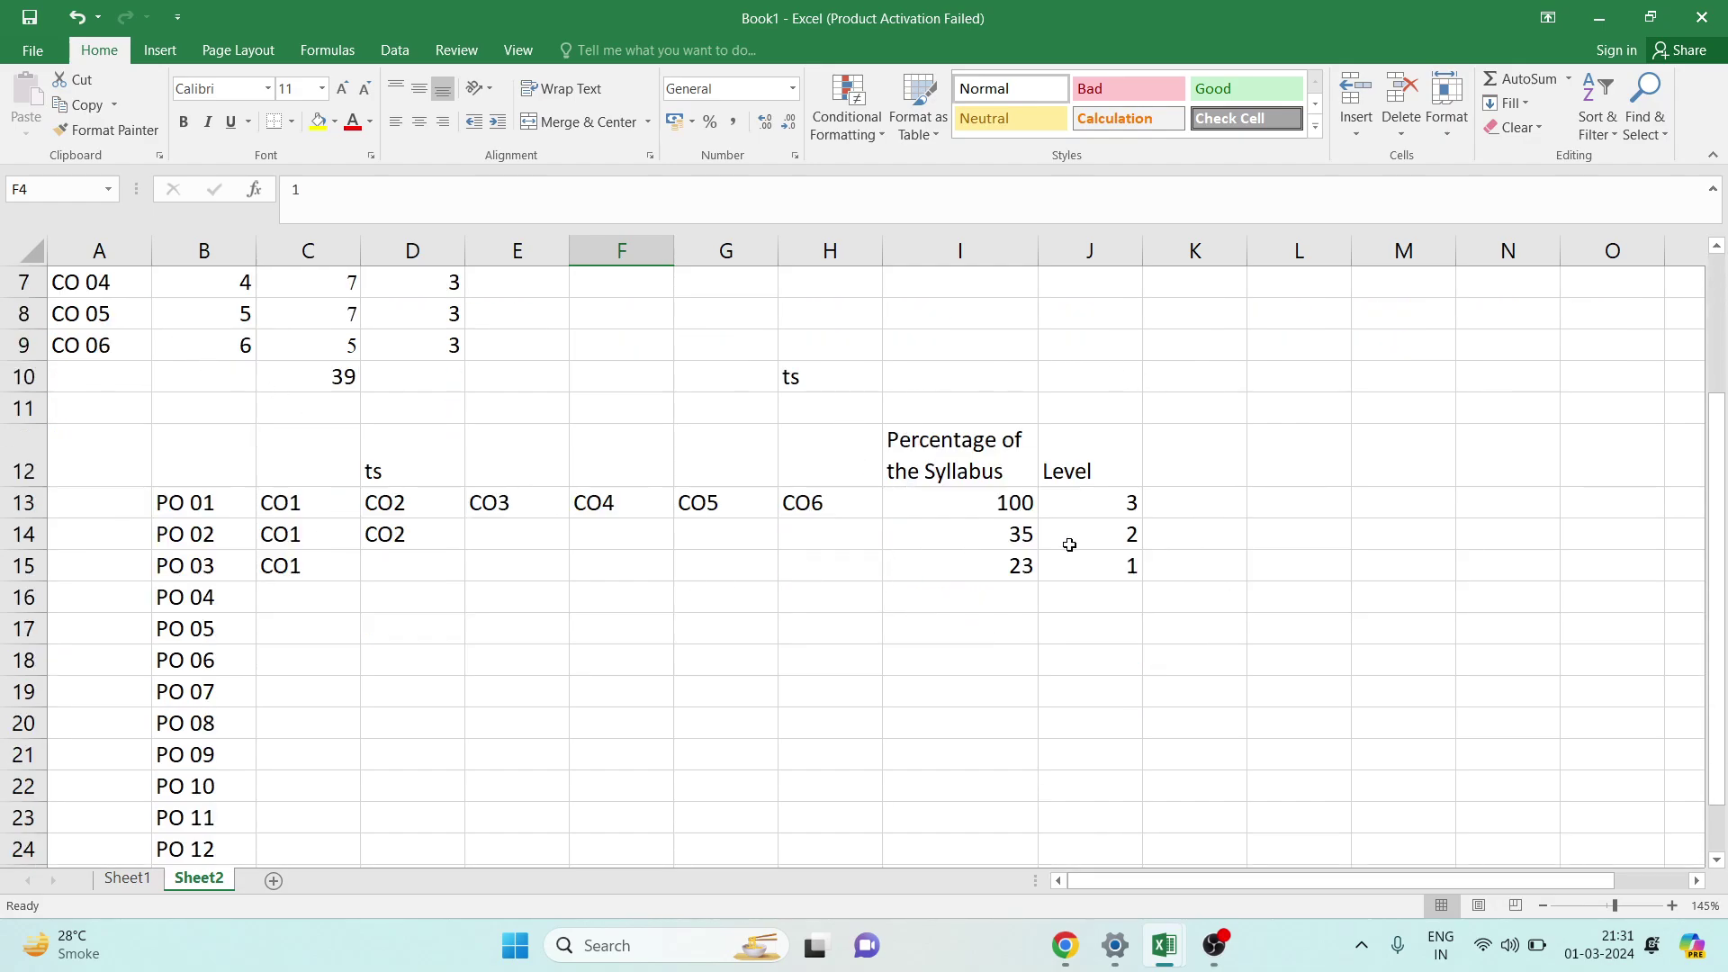
scroll(270, 486, up, 2)
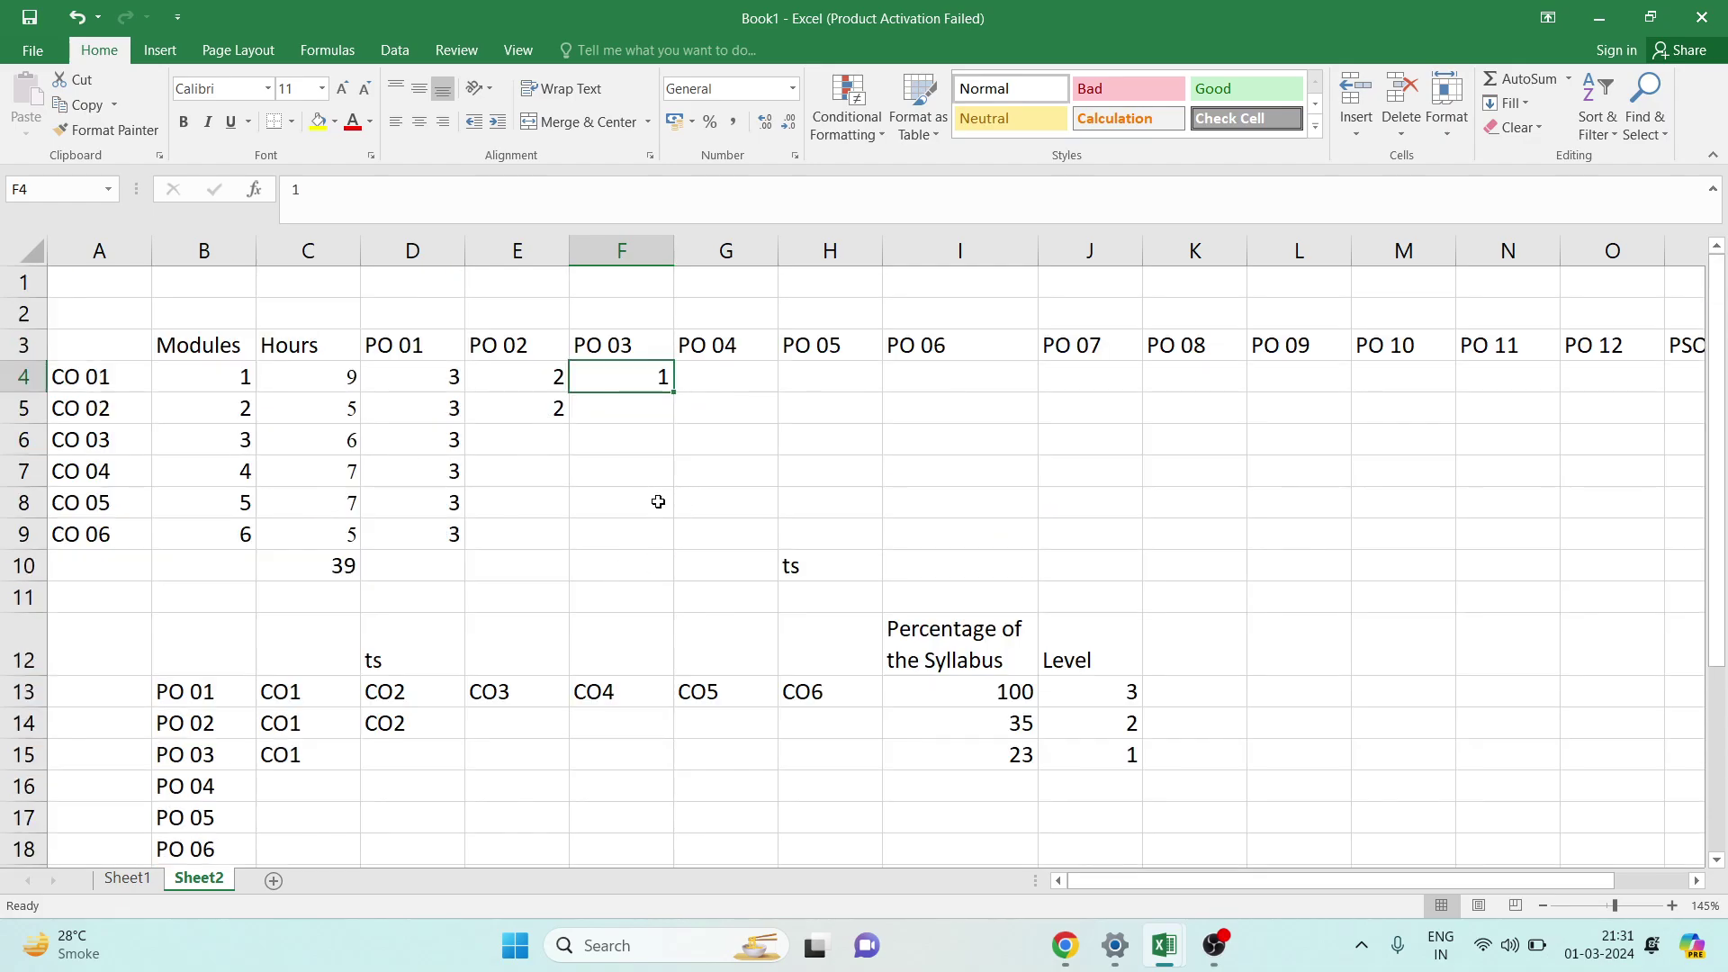
scroll(977, 616, down, 1)
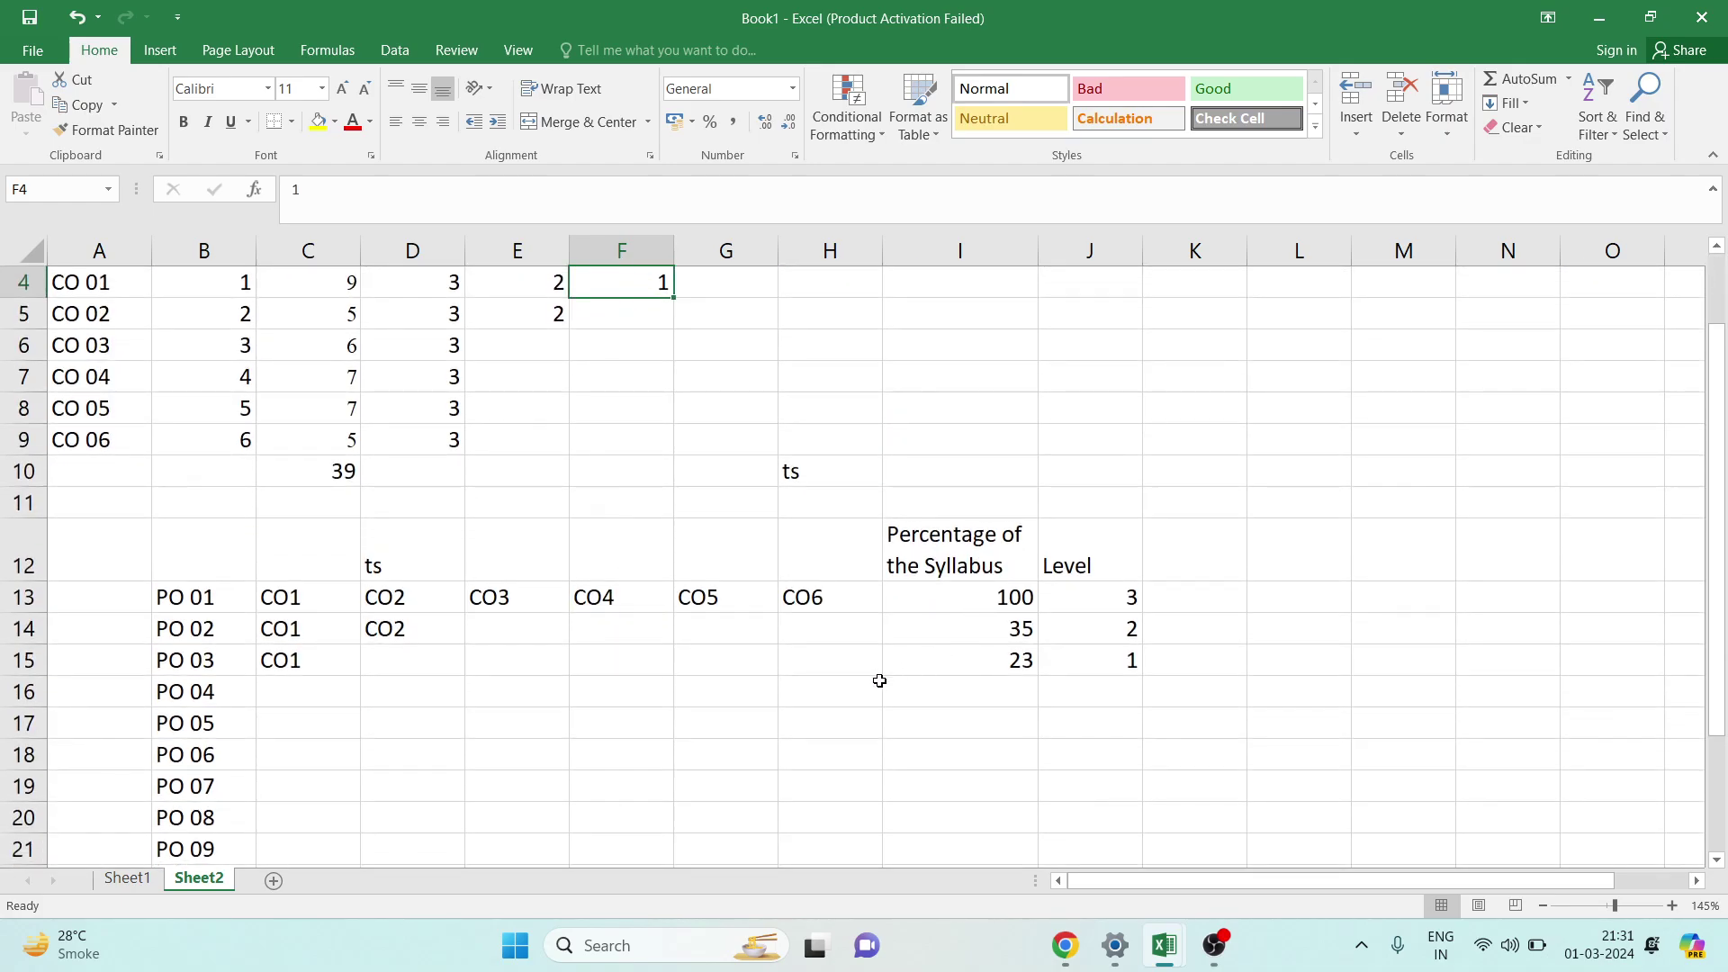